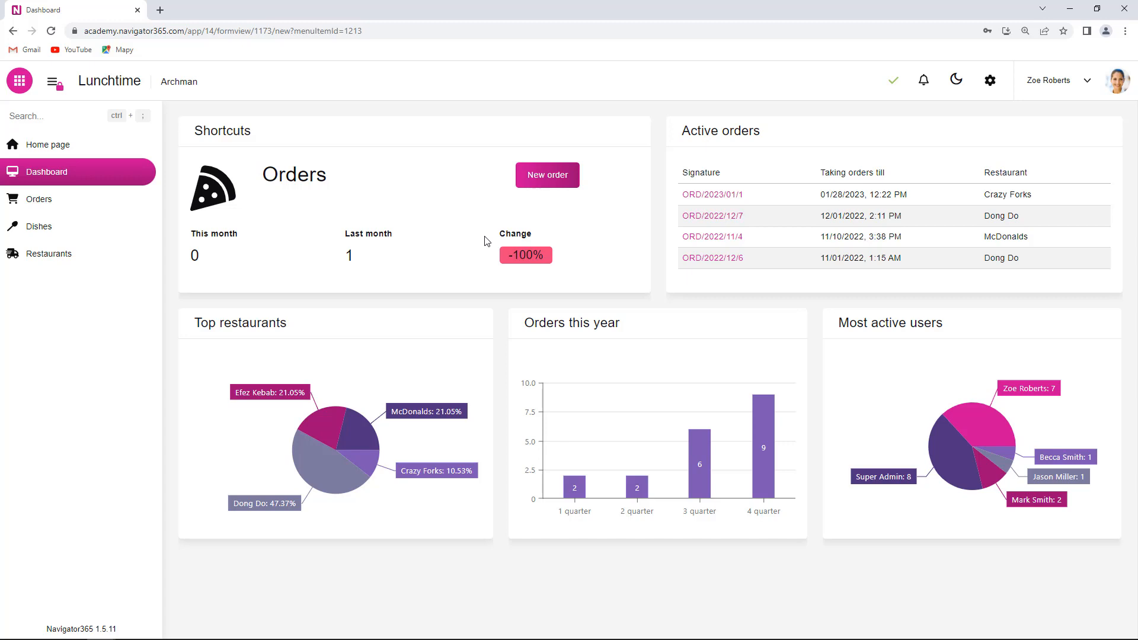
- Open the Order form from the Lunchtime app's configuration and display its form layout for editing
{"action": "left_click", "coordinate": [992, 87]}
{"action": "left_click", "coordinate": [43, 142]}
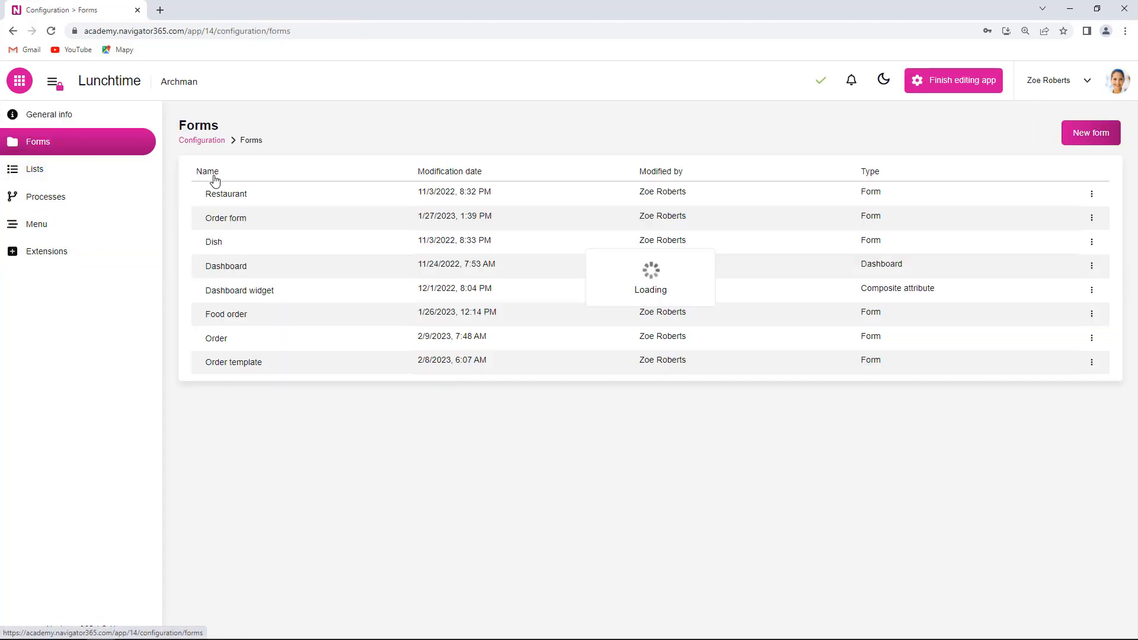
{"action": "left_click", "coordinate": [241, 338]}
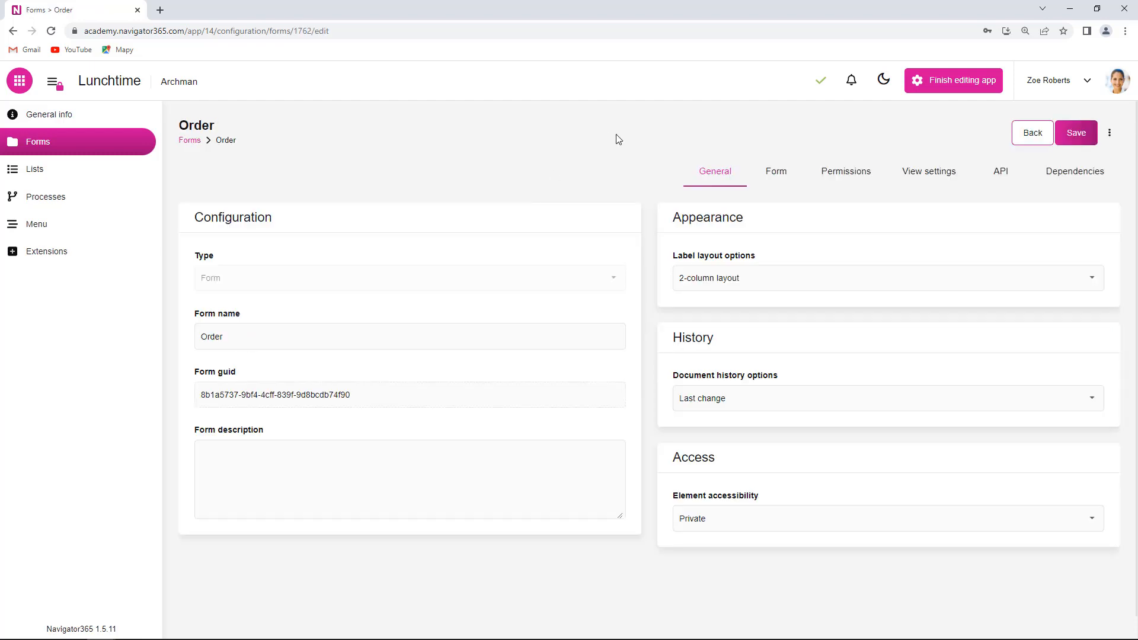
{"action": "left_click", "coordinate": [783, 174]}
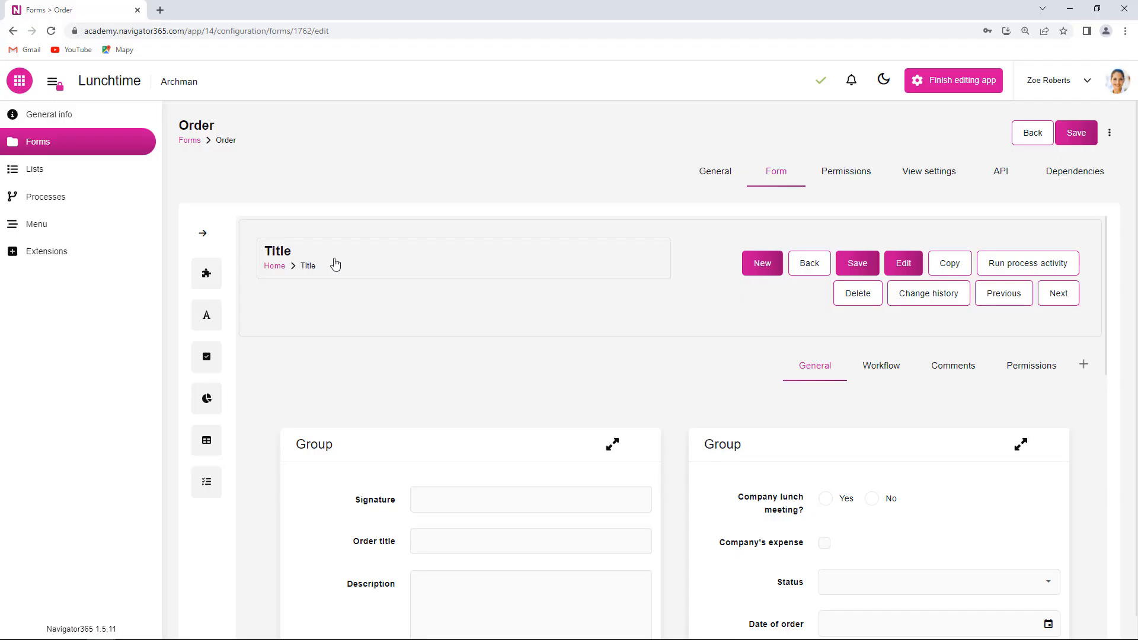
- Remove the existing title from the Order form's header and add the Title system attribute in its place
{"action": "right_click", "coordinate": [333, 262]}
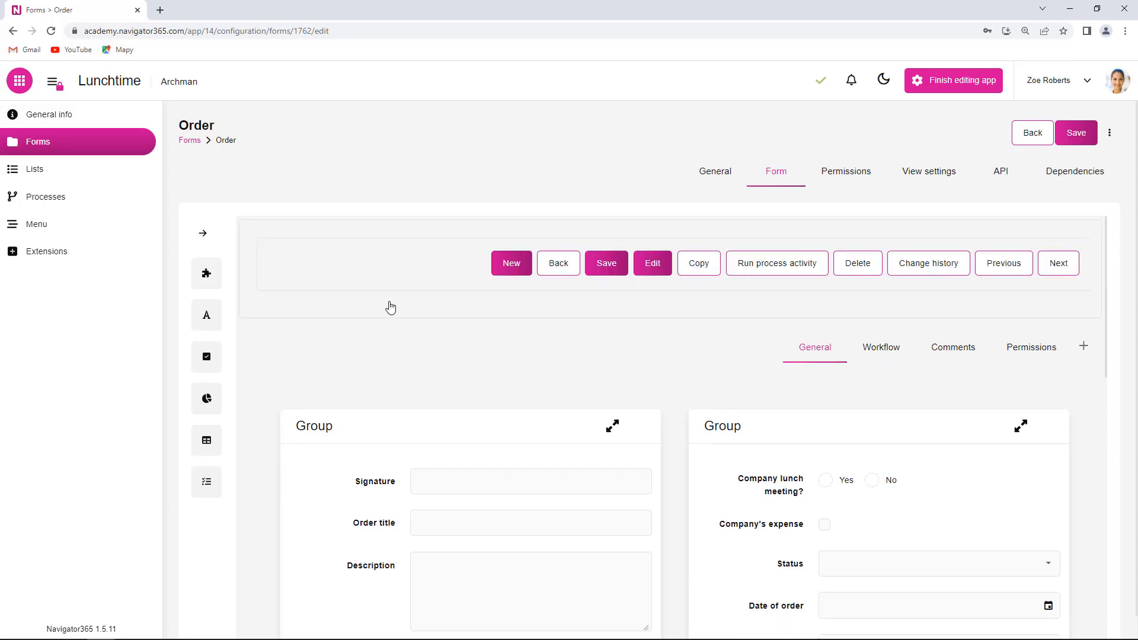
{"action": "left_click", "coordinate": [203, 233]}
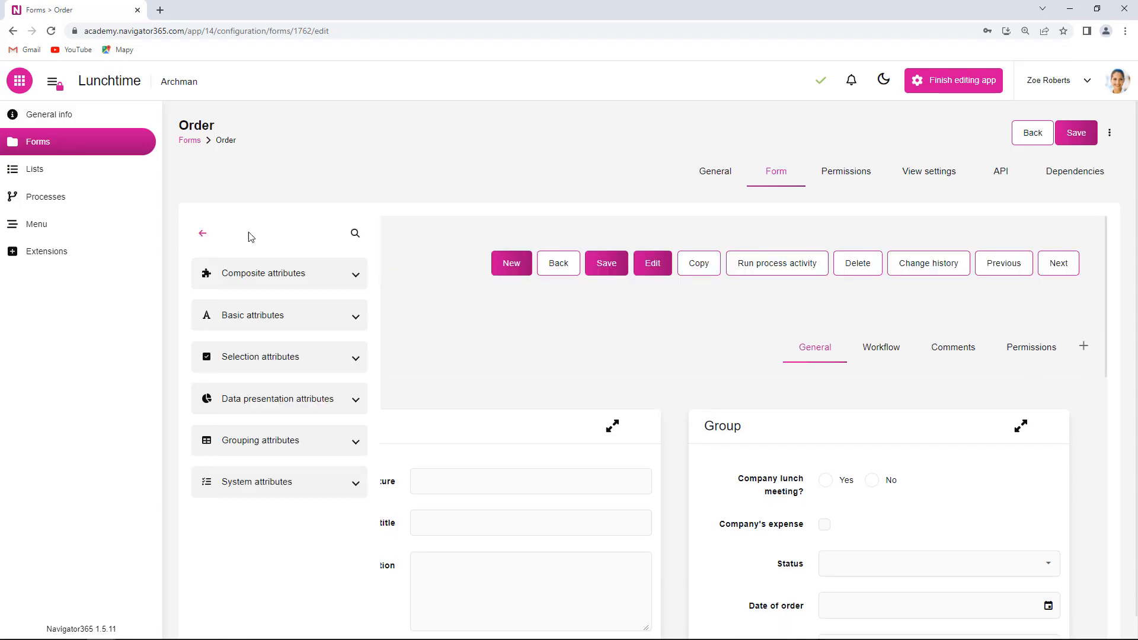
{"action": "left_click", "coordinate": [266, 486]}
{"action": "scroll", "coordinate": [262, 363], "scroll_direction": "down", "scroll_amount": 5}
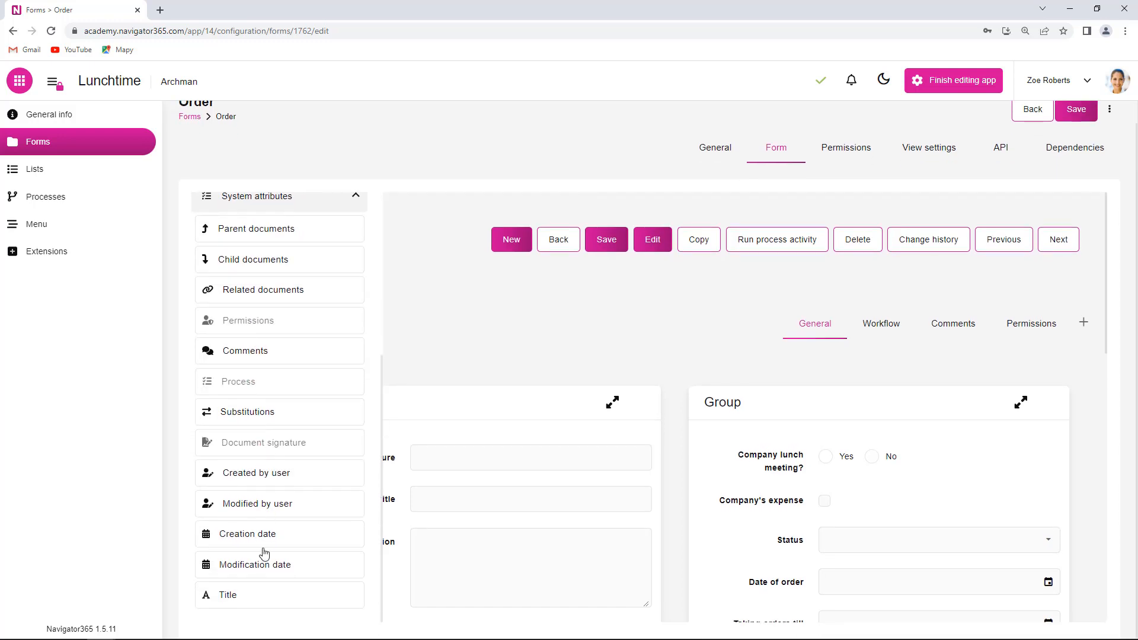
{"action": "left_click_drag", "start_coordinate": [214, 603], "coordinate": [329, 250]}
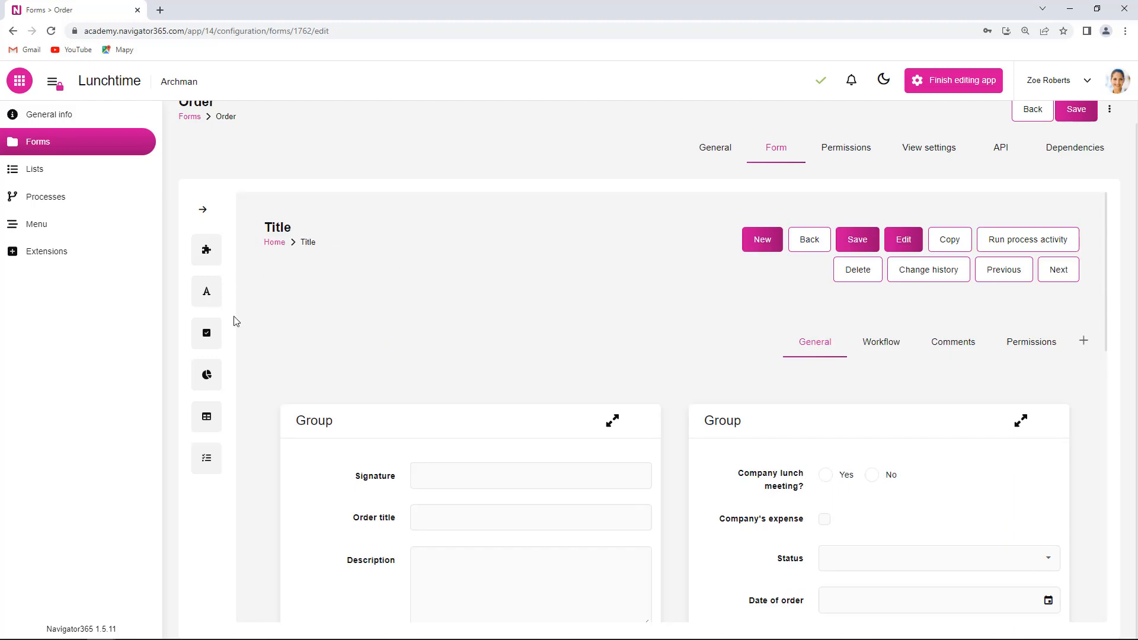
- Add an Icon basic attribute to the form header, in front of the Title
{"action": "left_click", "coordinate": [205, 211]}
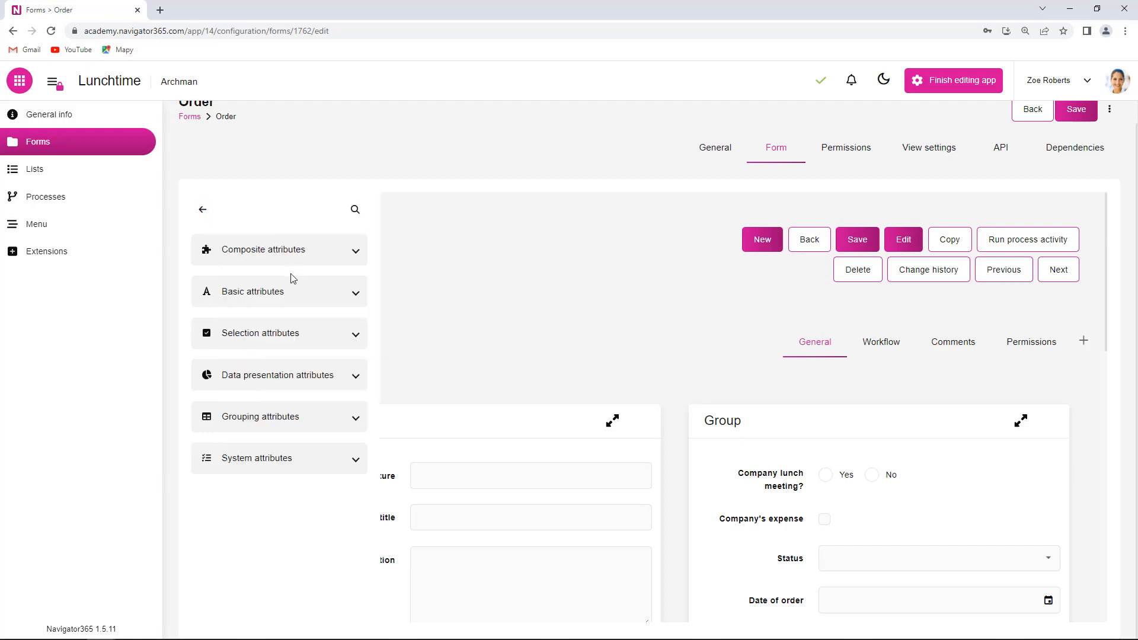
{"action": "left_click", "coordinate": [356, 296]}
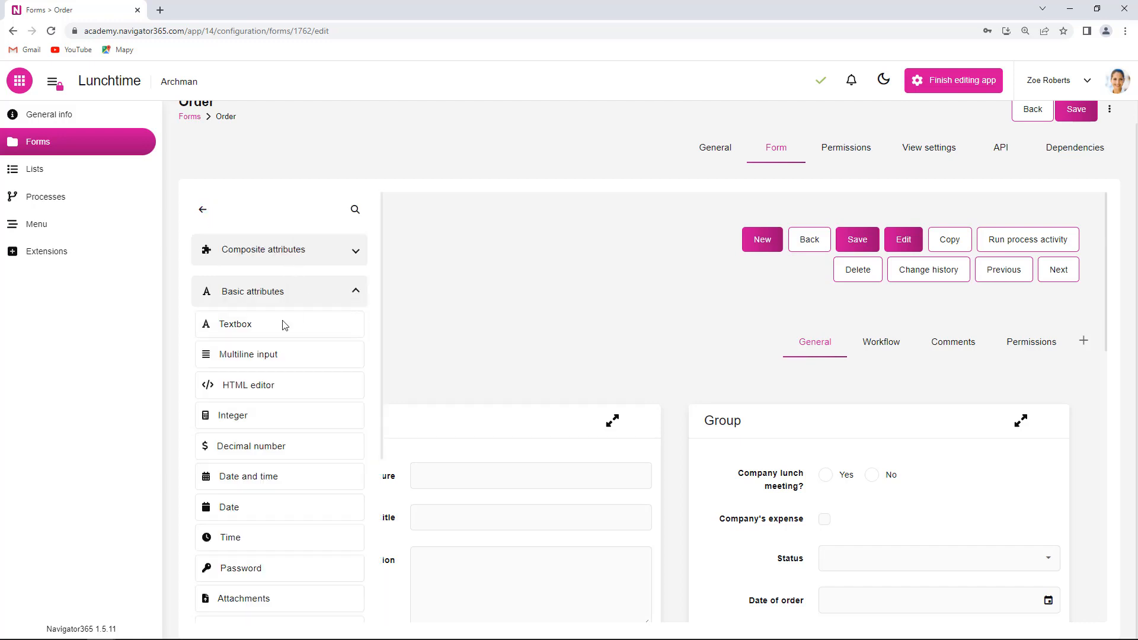
{"action": "scroll", "coordinate": [268, 342], "scroll_direction": "down", "scroll_amount": 3}
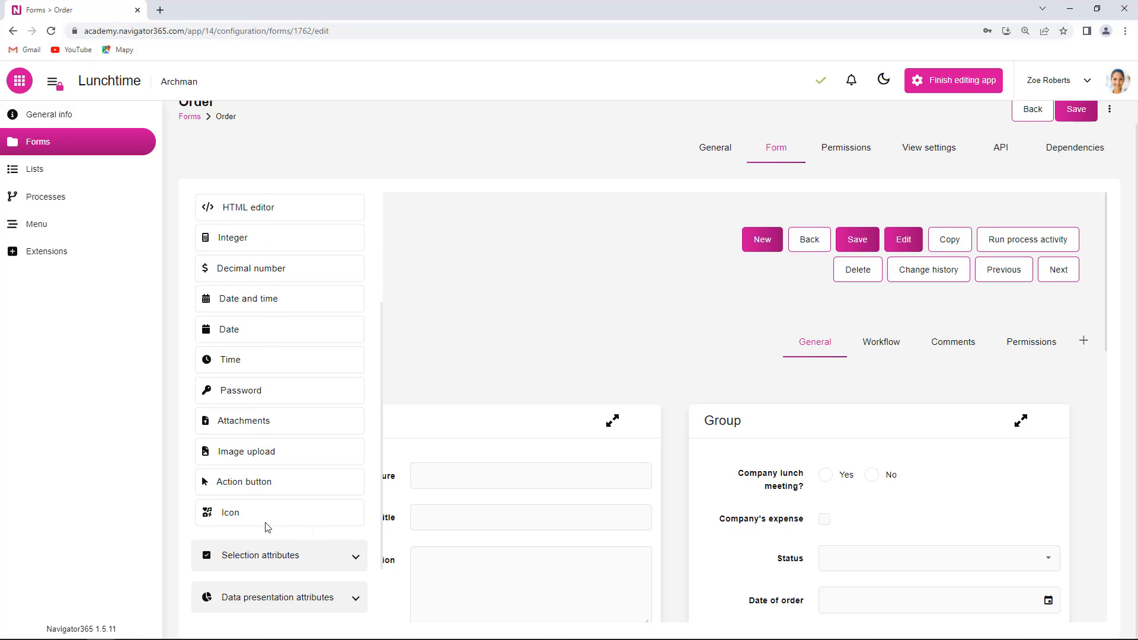
{"action": "left_click_drag", "start_coordinate": [236, 516], "coordinate": [289, 259]}
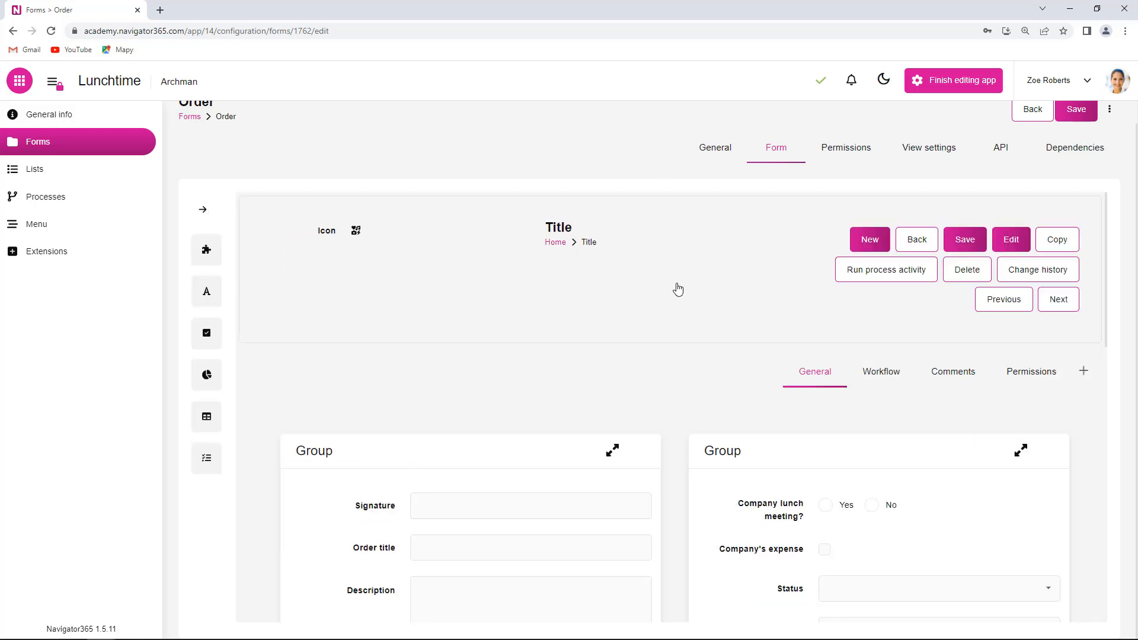
- Collapse the side menu and examine the column width options of the Title group containing the icon, title and buttons
{"action": "left_click", "coordinate": [650, 342]}
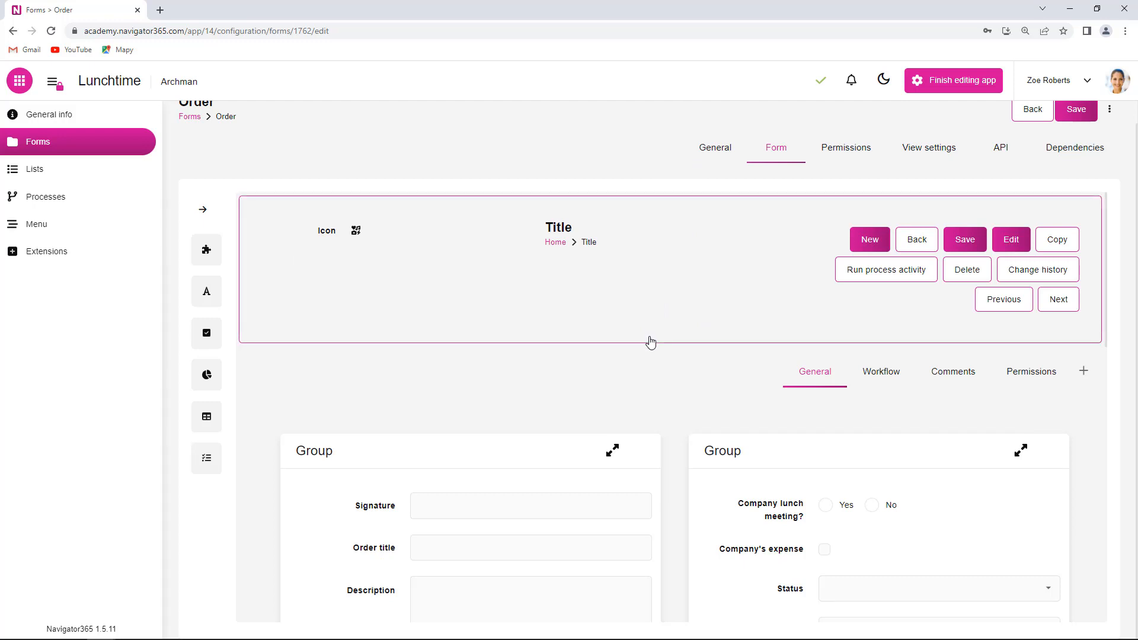
{"action": "left_click", "coordinate": [651, 342]}
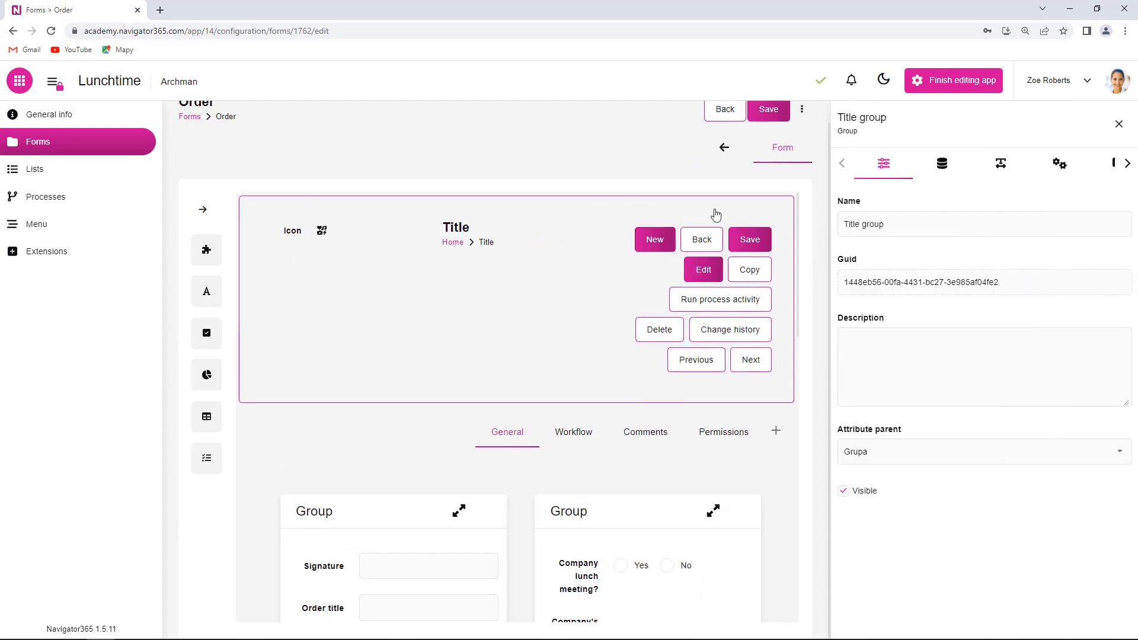
{"action": "left_click", "coordinate": [52, 85]}
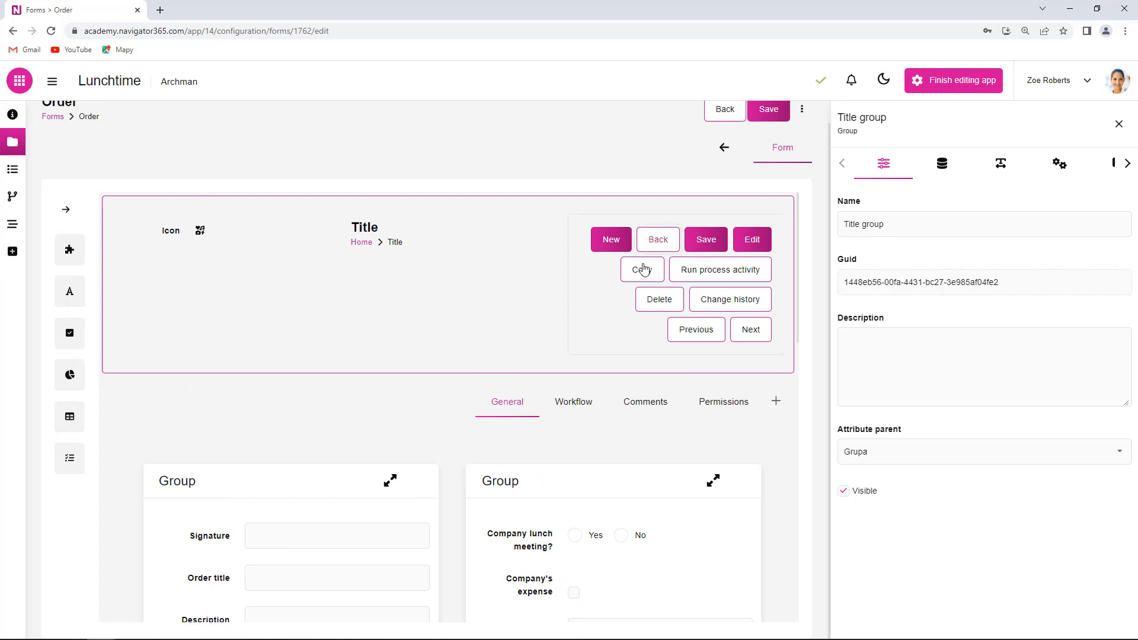
{"action": "left_click", "coordinate": [1061, 165]}
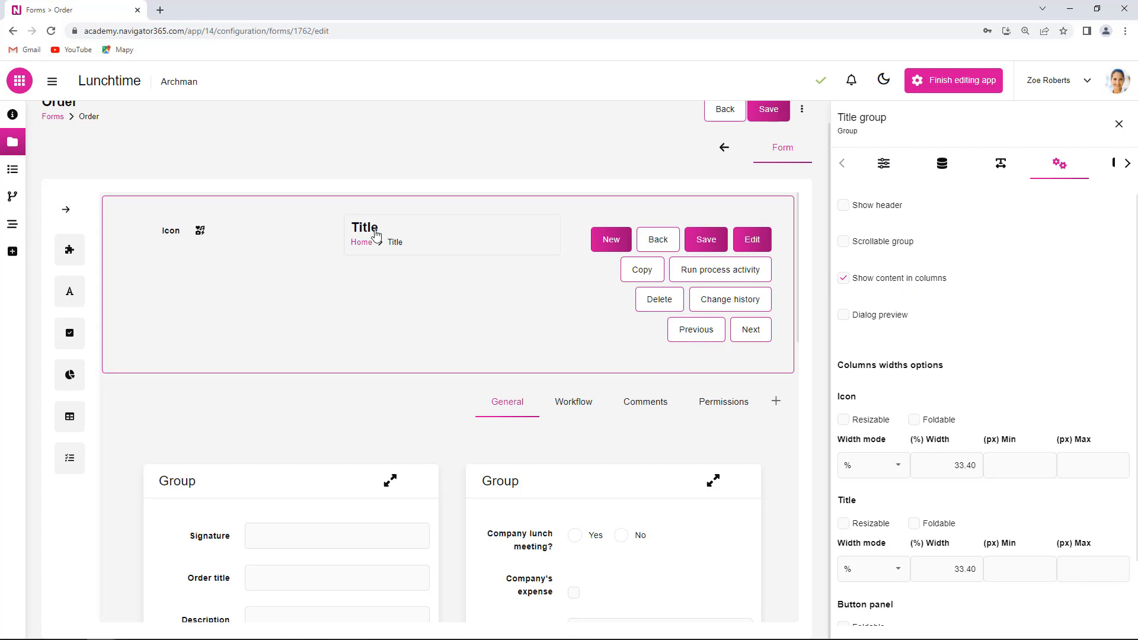
{"action": "scroll", "coordinate": [928, 465], "scroll_direction": "down", "scroll_amount": 2}
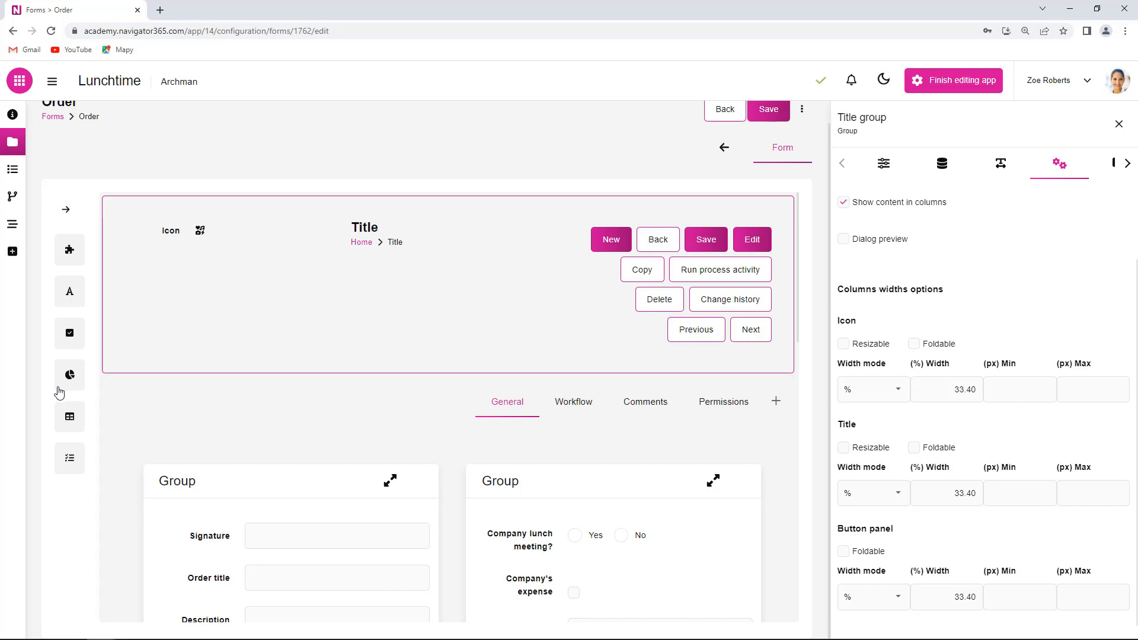
- Add a Group attribute at the start of the form header and move the Icon and Title into it
{"action": "left_click", "coordinate": [68, 422]}
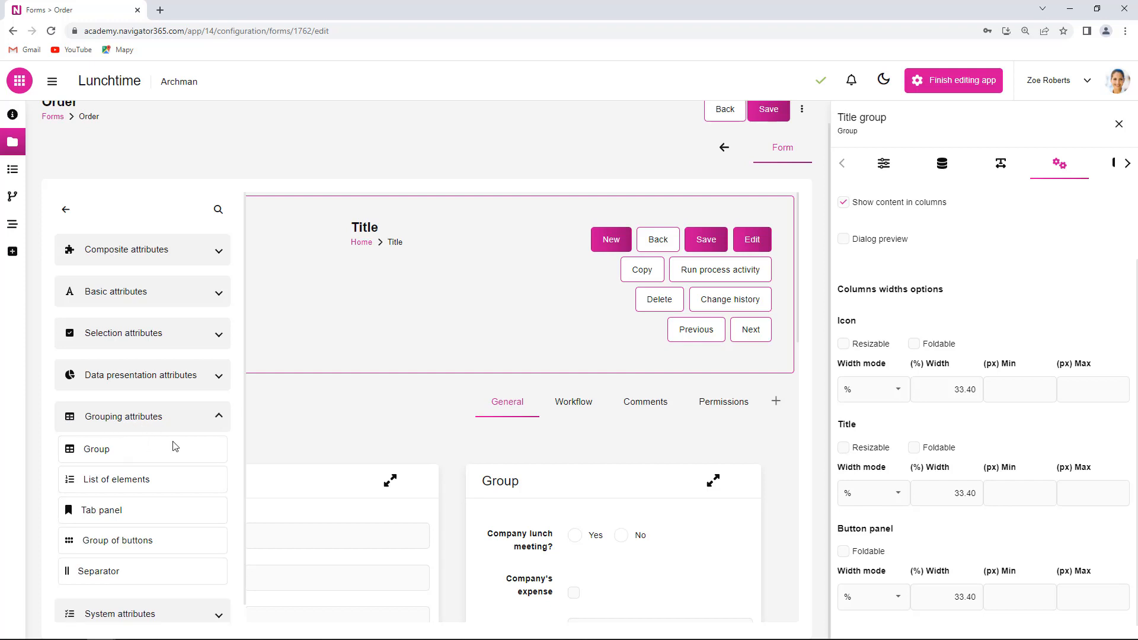
{"action": "left_click_drag", "start_coordinate": [175, 447], "coordinate": [315, 293]}
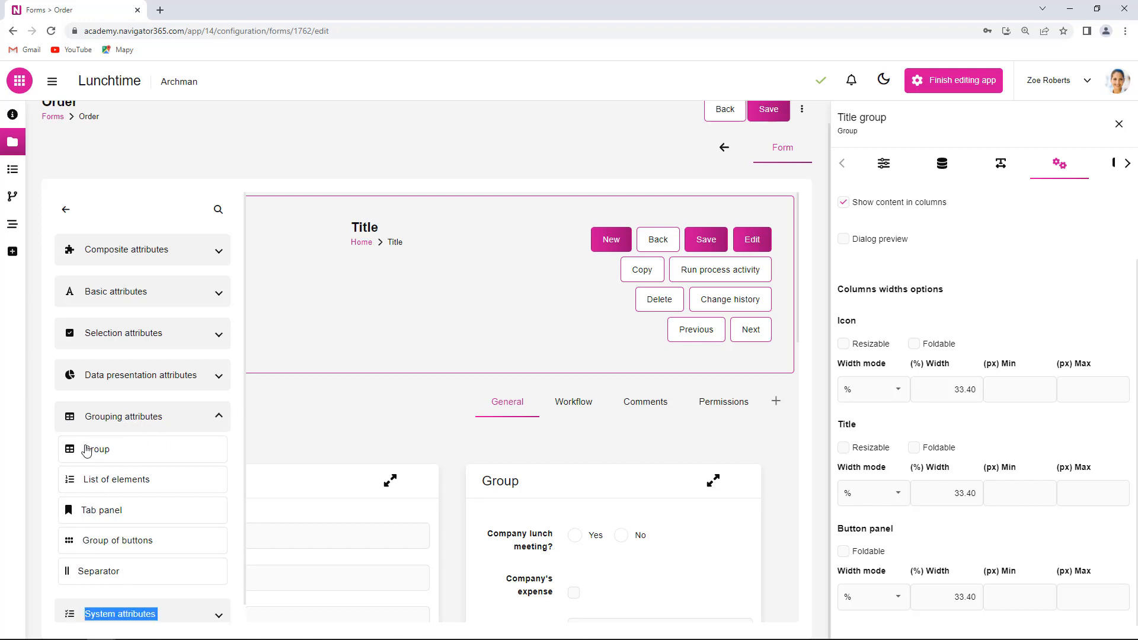
{"action": "left_click_drag", "start_coordinate": [69, 453], "coordinate": [154, 265]}
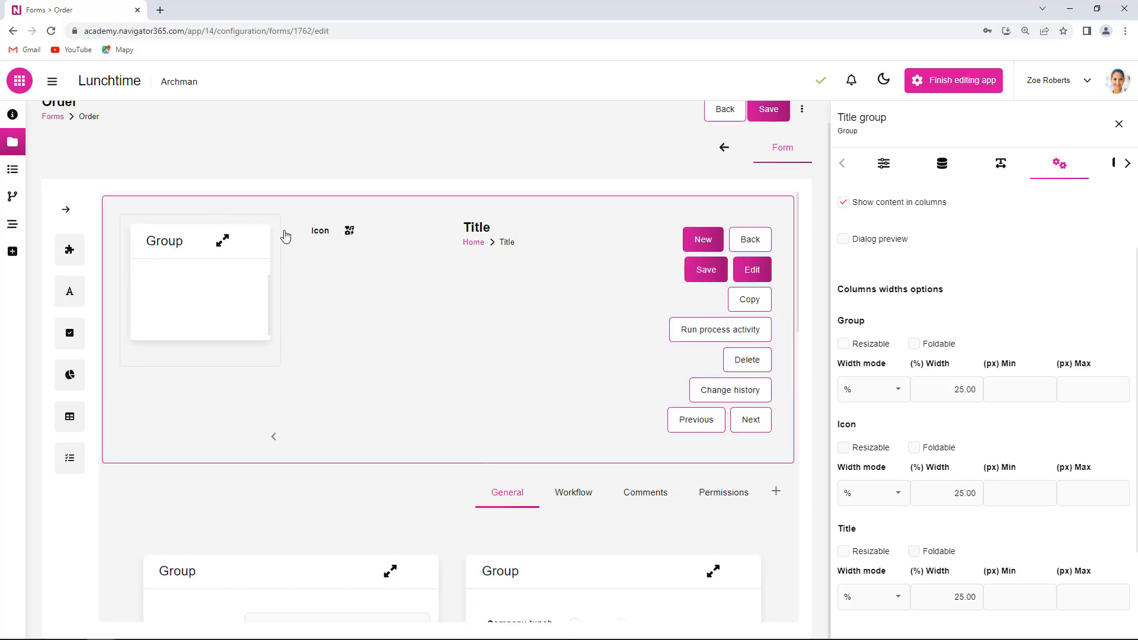
{"action": "left_click_drag", "start_coordinate": [280, 261], "coordinate": [169, 292]}
{"action": "left_click_drag", "start_coordinate": [432, 236], "coordinate": [273, 321]}
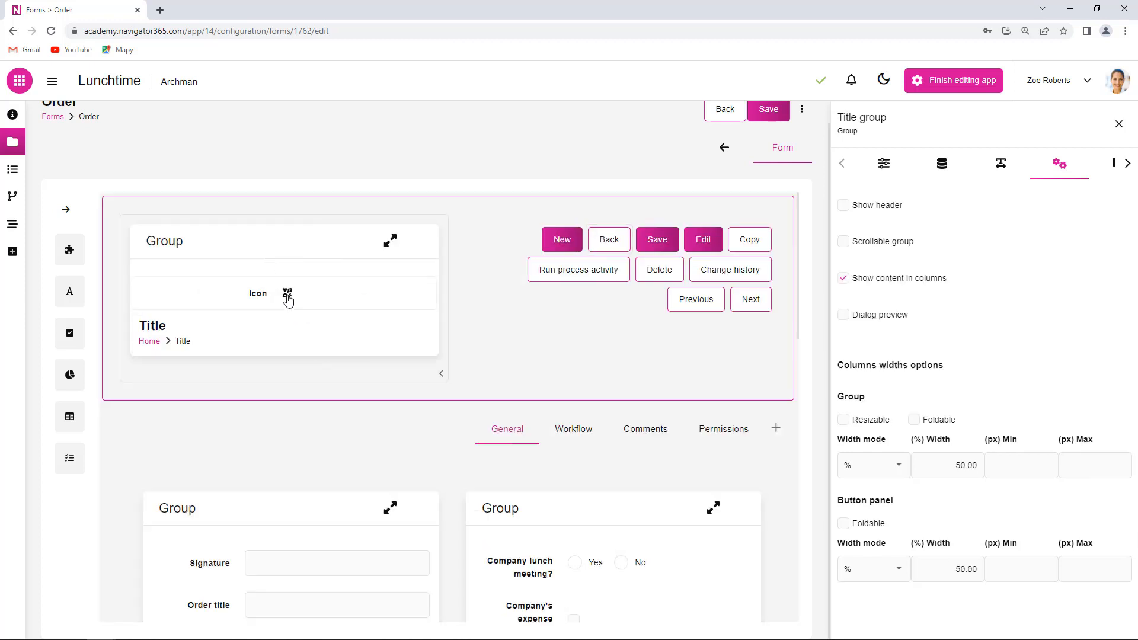
- Turn off the header of the group holding the Icon and Title, and show its content in columns
{"action": "left_click", "coordinate": [310, 244]}
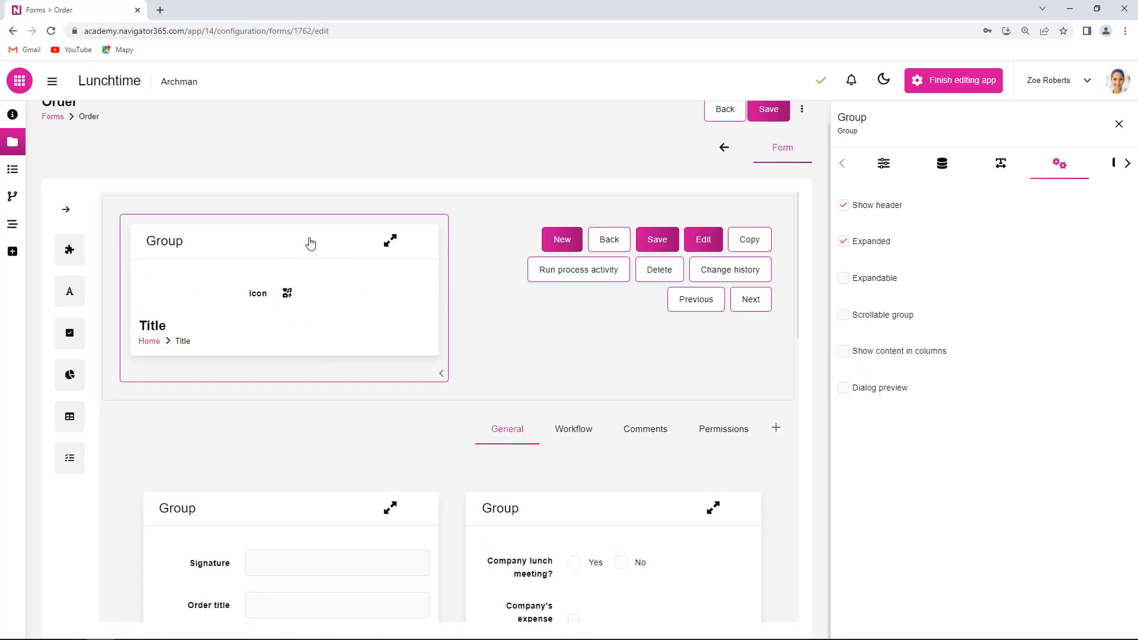
{"action": "left_click", "coordinate": [844, 206]}
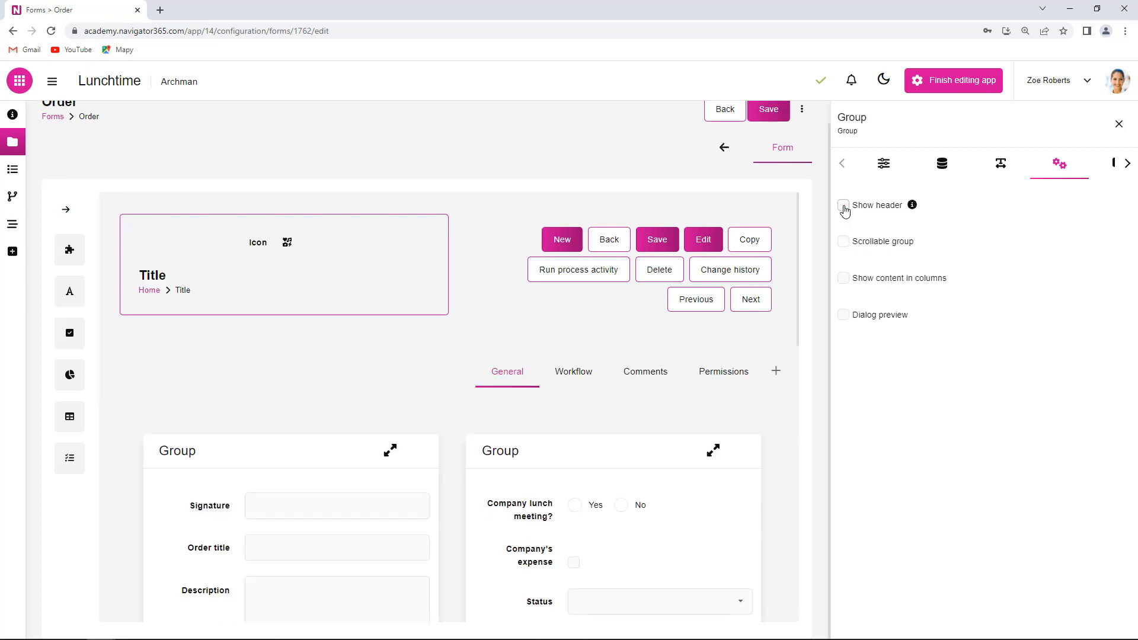
{"action": "left_click", "coordinate": [842, 279]}
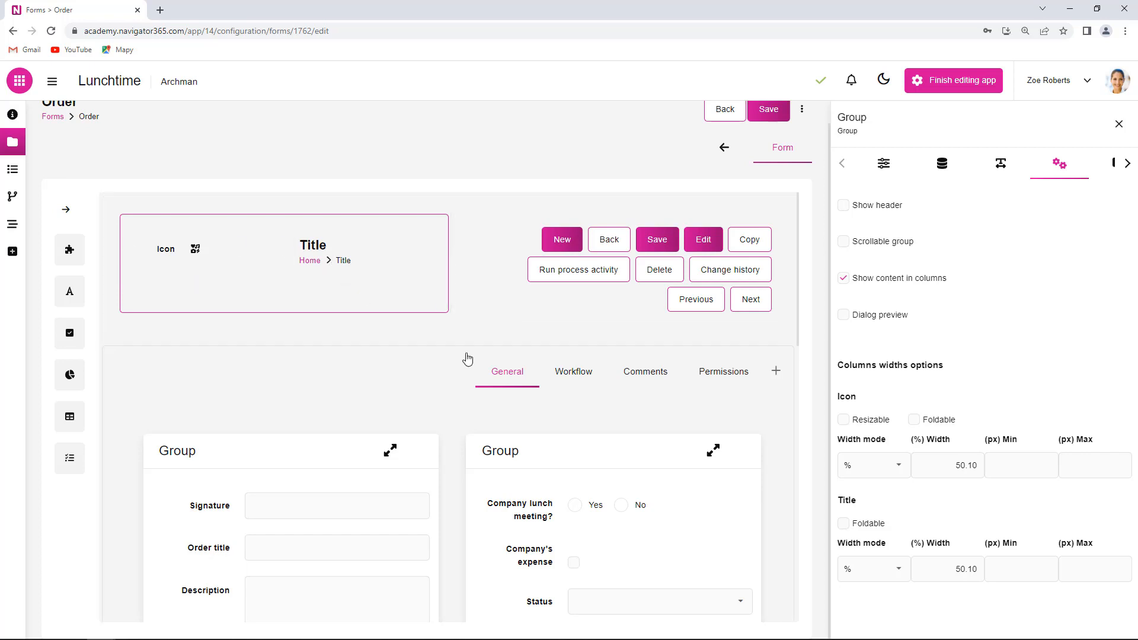
- Set the inner group's Icon column to a fixed width of 60 px and the Title column's width mode to Auto
{"action": "left_click", "coordinate": [181, 265]}
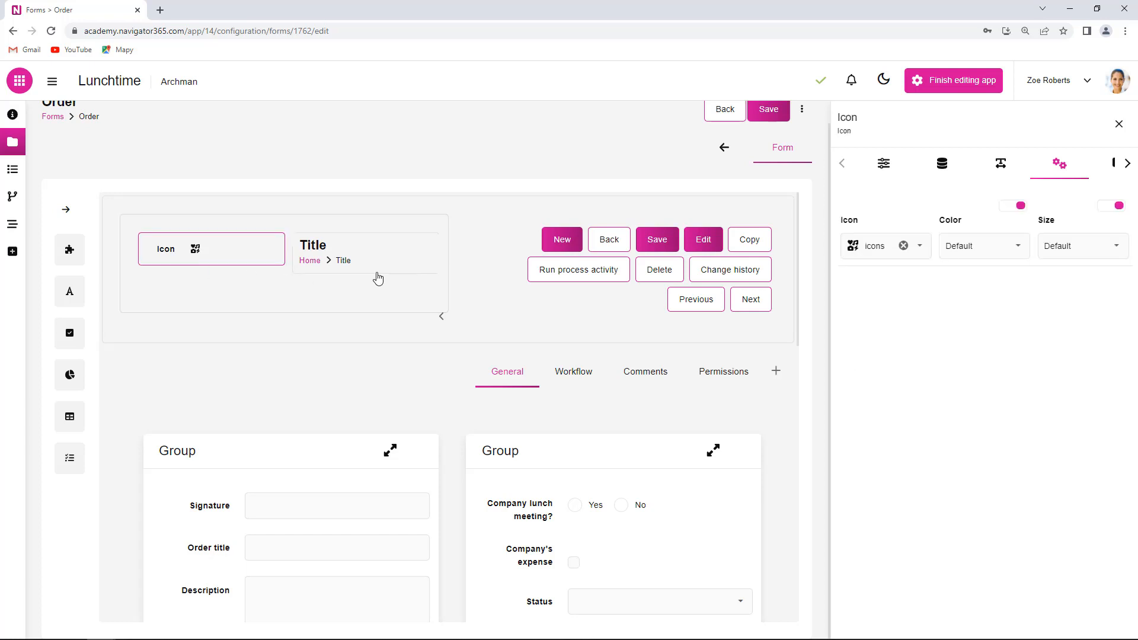
{"action": "left_click", "coordinate": [417, 221]}
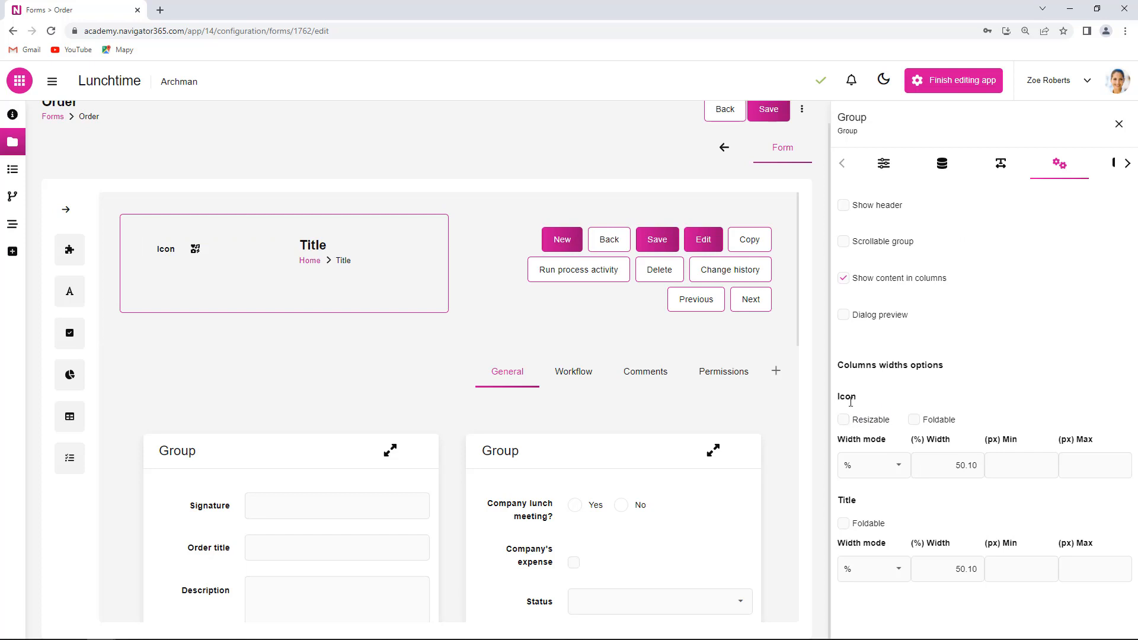
{"action": "left_click", "coordinate": [900, 475]}
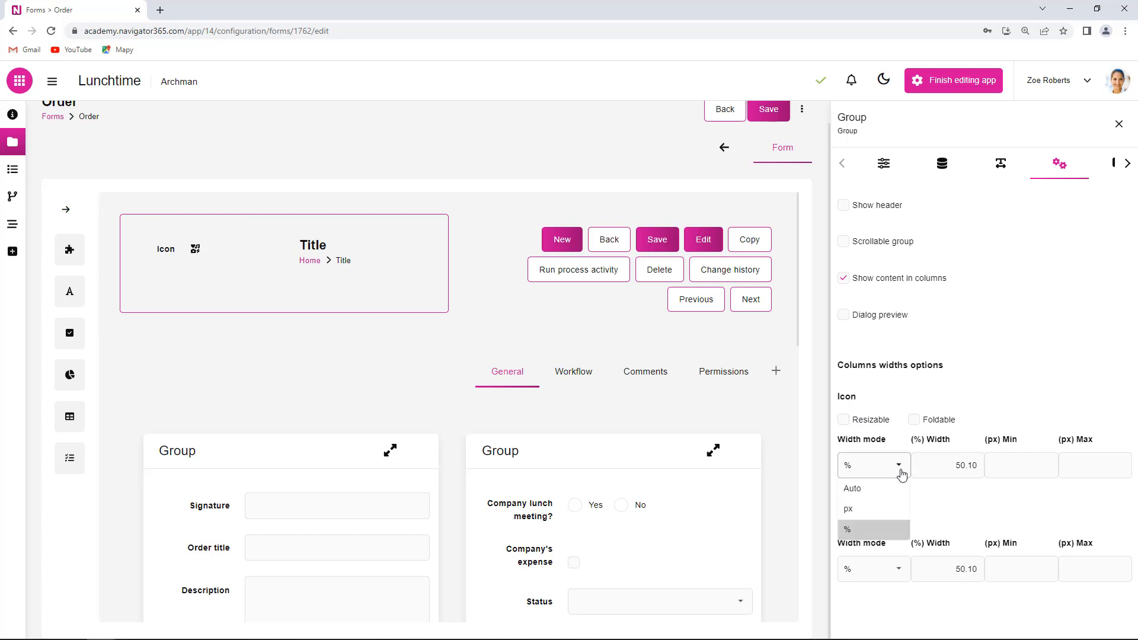
{"action": "left_click", "coordinate": [882, 507]}
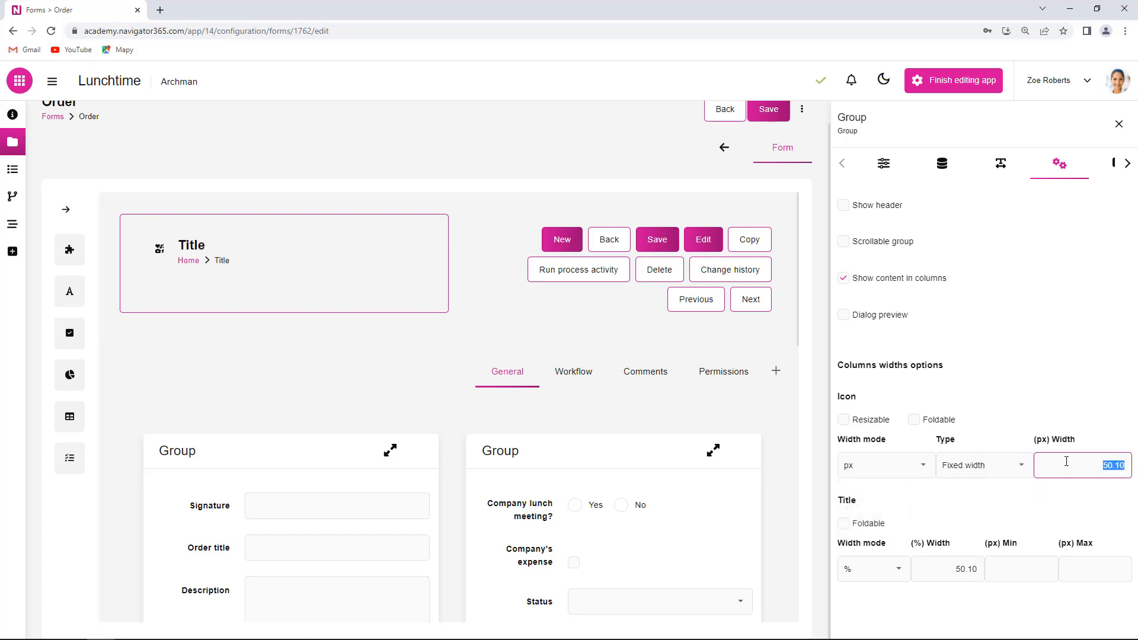
{"action": "type", "text": "60"}
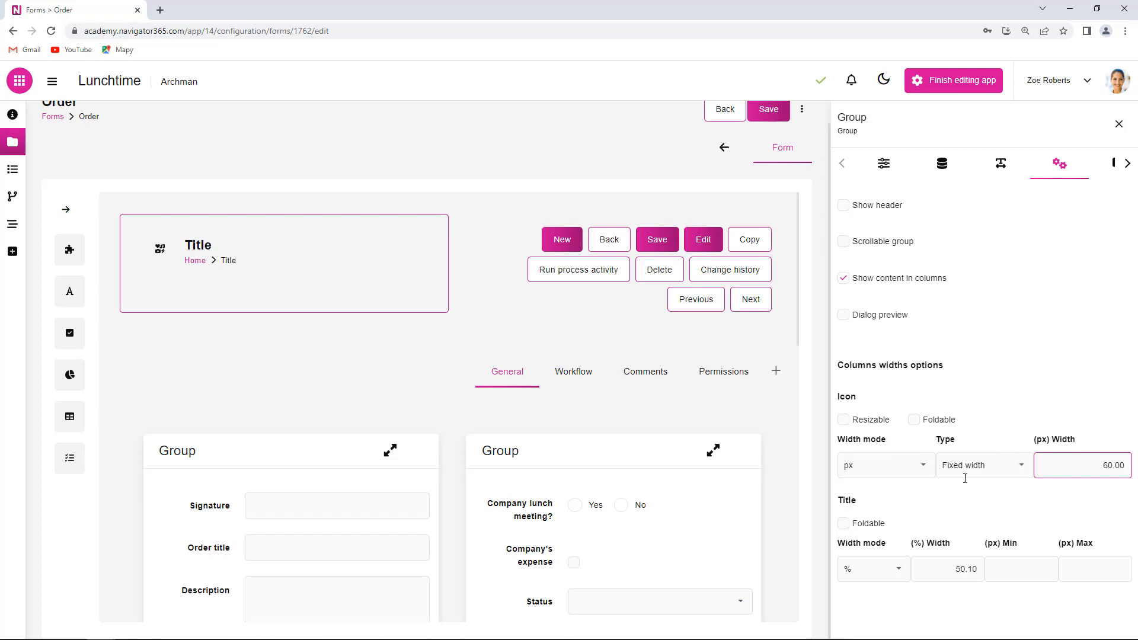
{"action": "left_click", "coordinate": [902, 572]}
{"action": "left_click", "coordinate": [864, 508]}
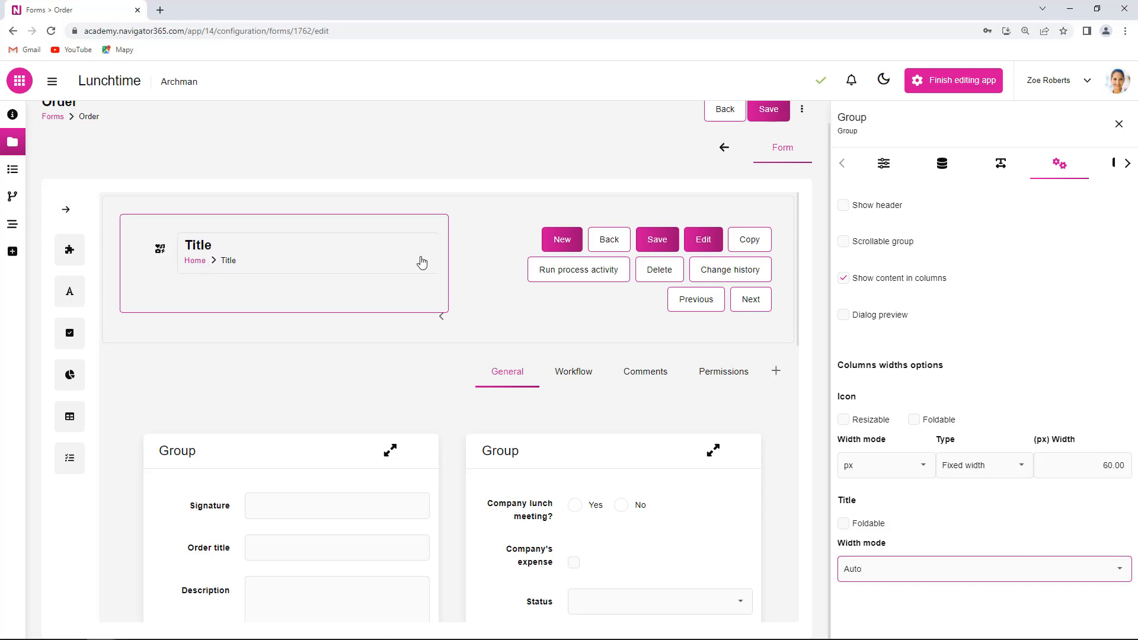
- In the Title group, set the width mode of the Group and Button panel columns to Auto, and save the form
{"action": "left_click", "coordinate": [479, 280]}
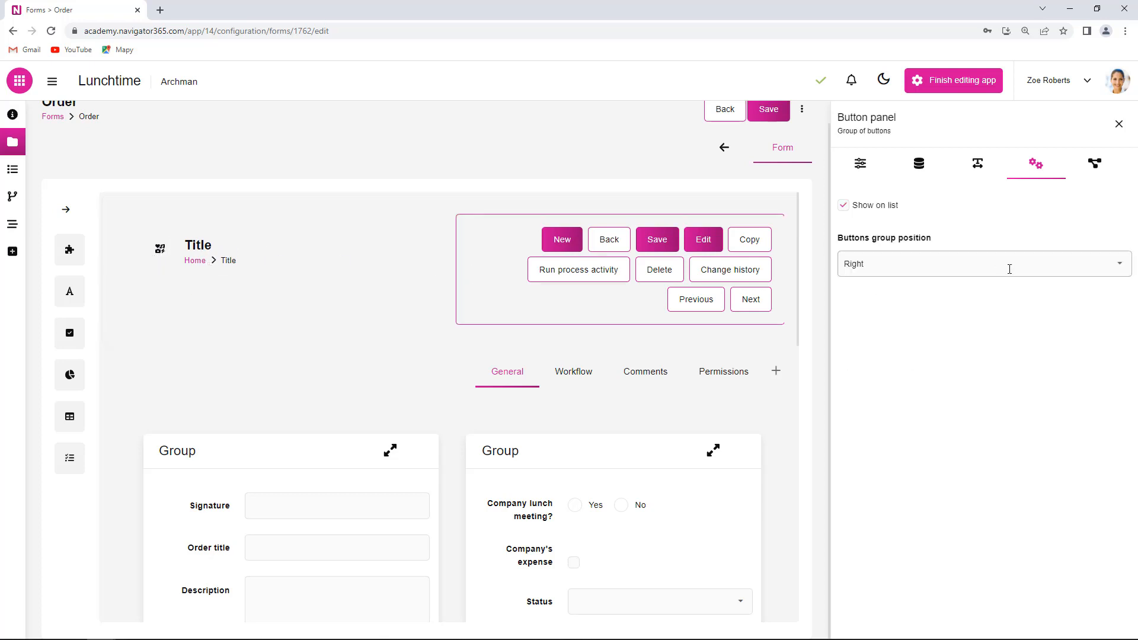
{"action": "left_click", "coordinate": [411, 207]}
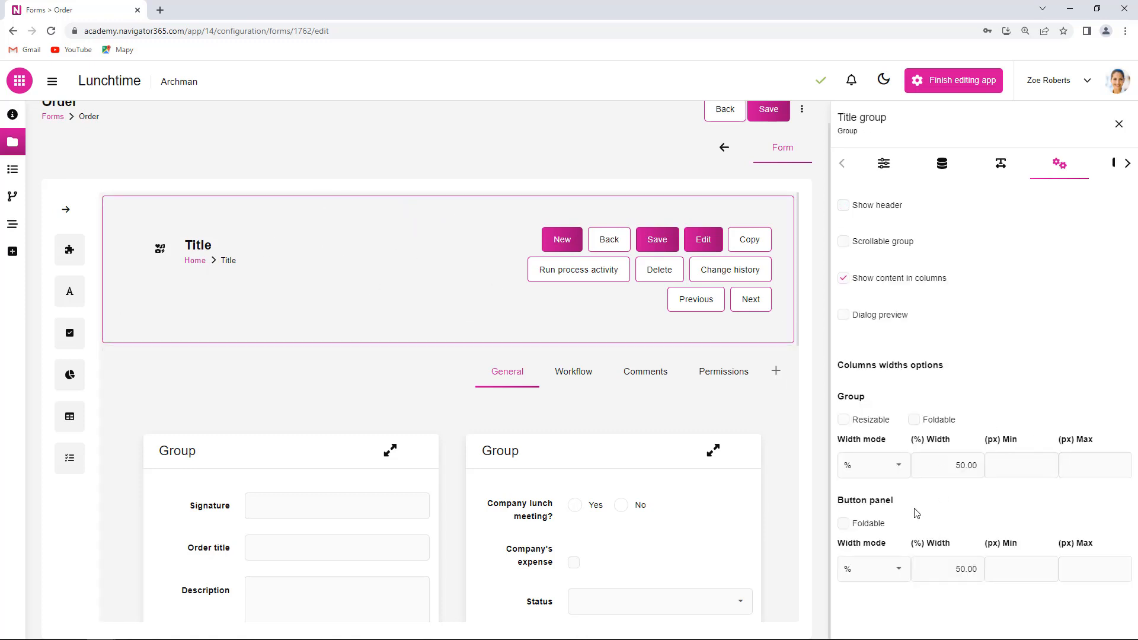
{"action": "left_click", "coordinate": [899, 469]}
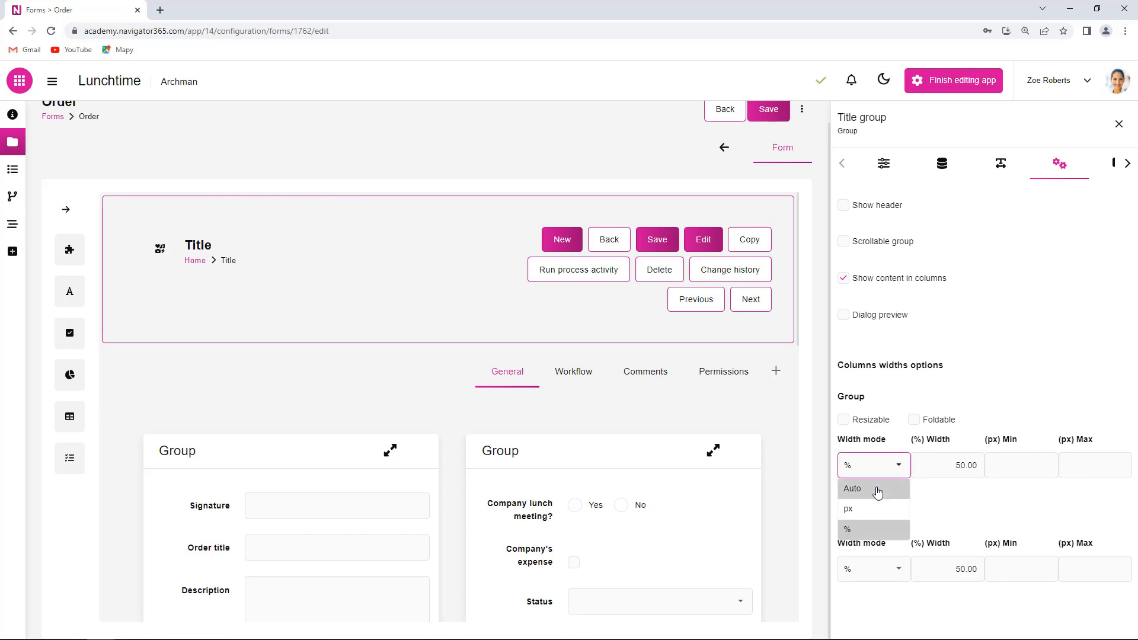
{"action": "left_click", "coordinate": [879, 490]}
{"action": "left_click", "coordinate": [899, 570]}
{"action": "left_click", "coordinate": [864, 504]}
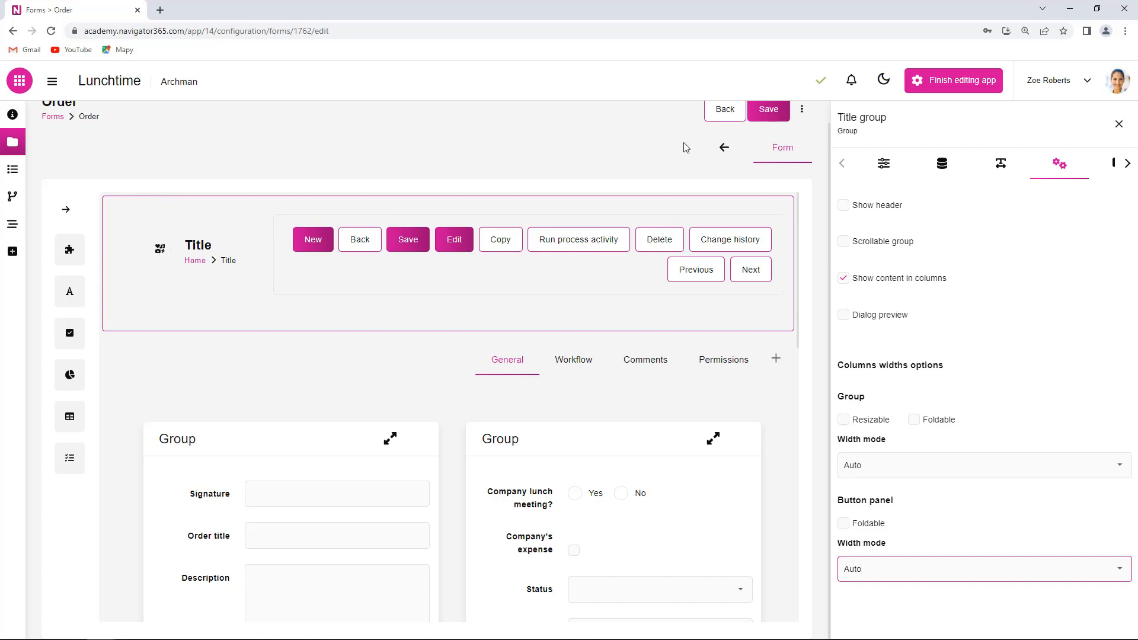
{"action": "left_click", "coordinate": [773, 113]}
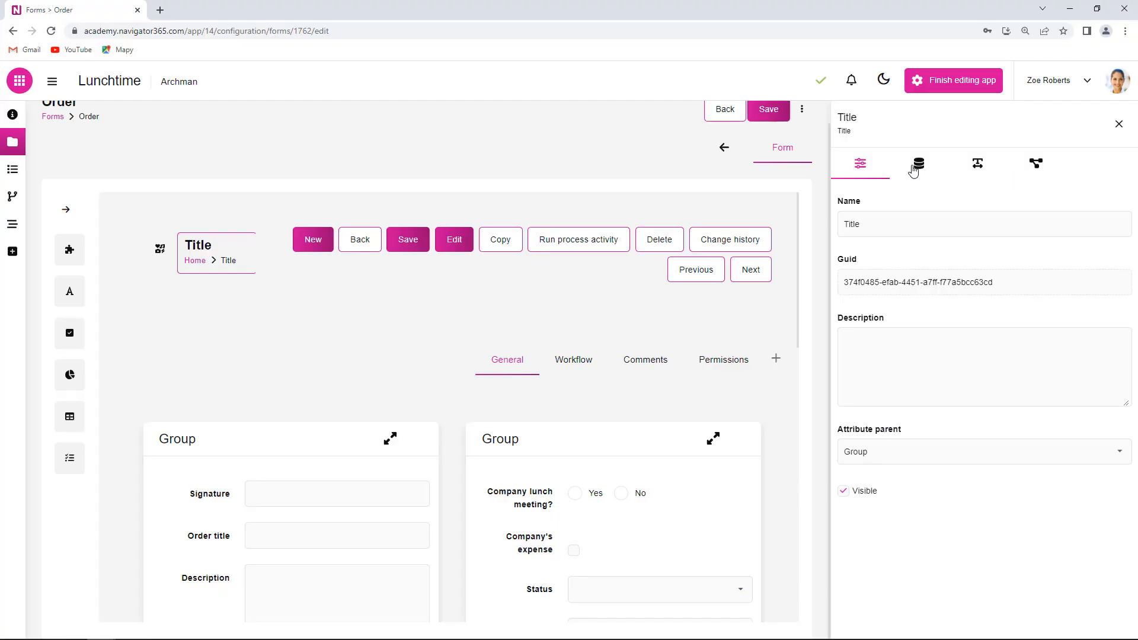
- Make the Title's value dynamic, evaluated from the Order's Order title attribute, and save the form
{"action": "left_click", "coordinate": [913, 171]}
{"action": "left_click", "coordinate": [963, 169]}
{"action": "left_click", "coordinate": [928, 170]}
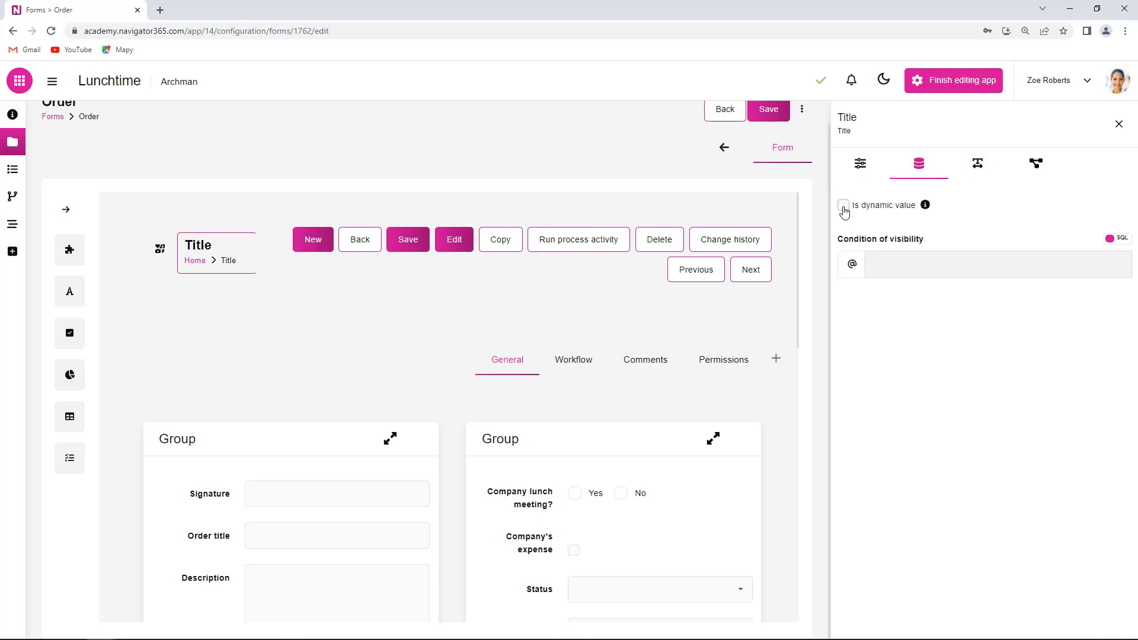
{"action": "left_click", "coordinate": [844, 210]}
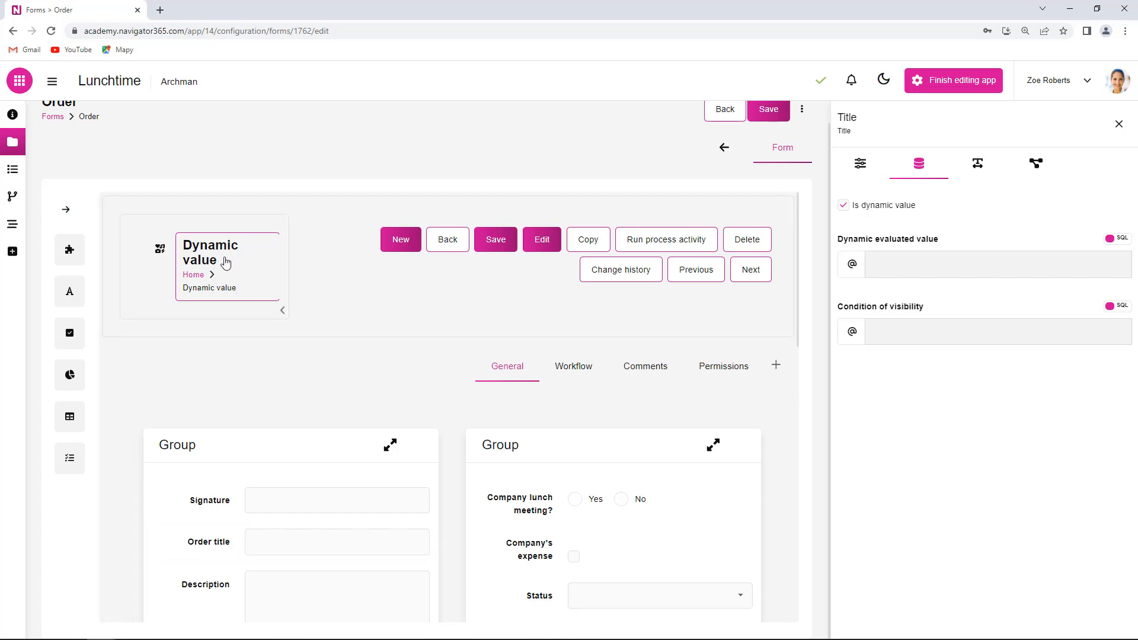
{"action": "left_click", "coordinate": [853, 271]}
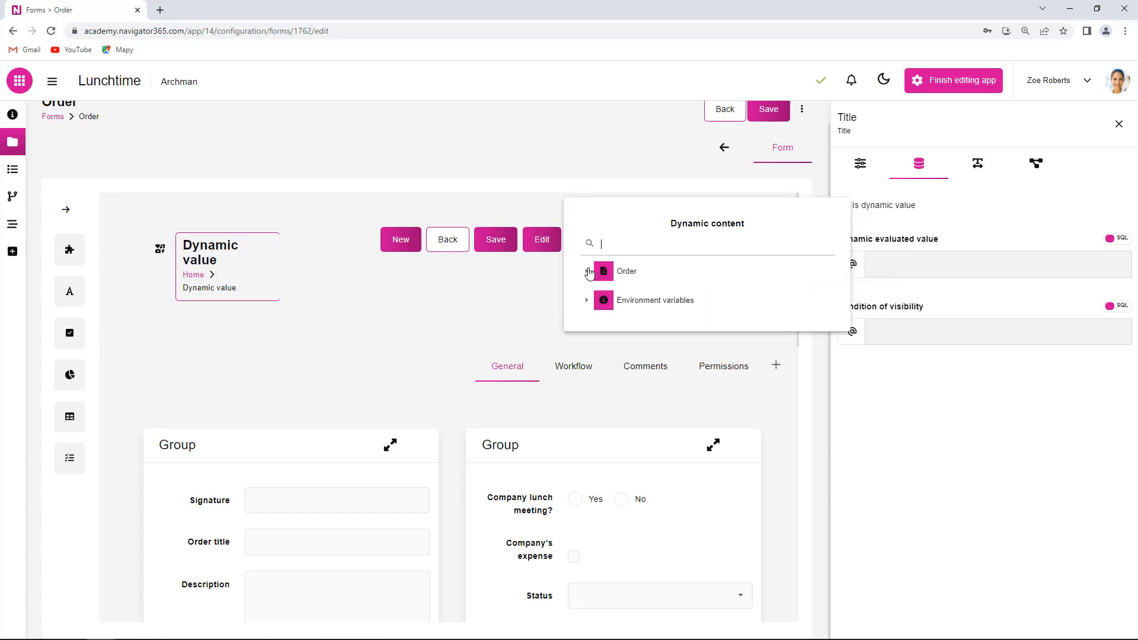
{"action": "left_click", "coordinate": [588, 271]}
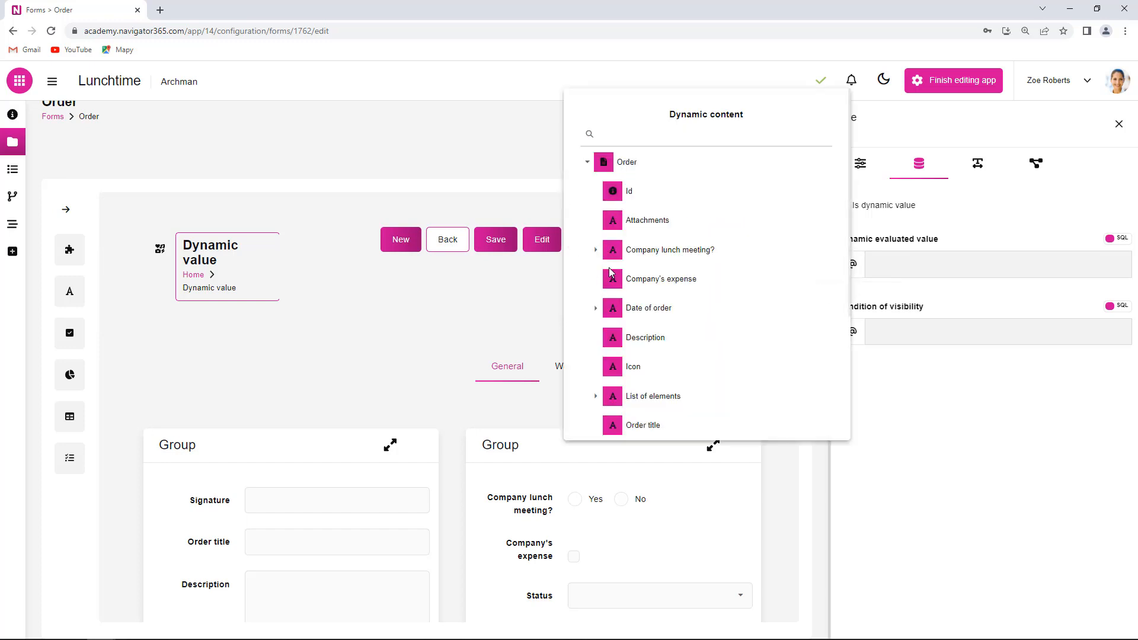
{"action": "left_click", "coordinate": [616, 427]}
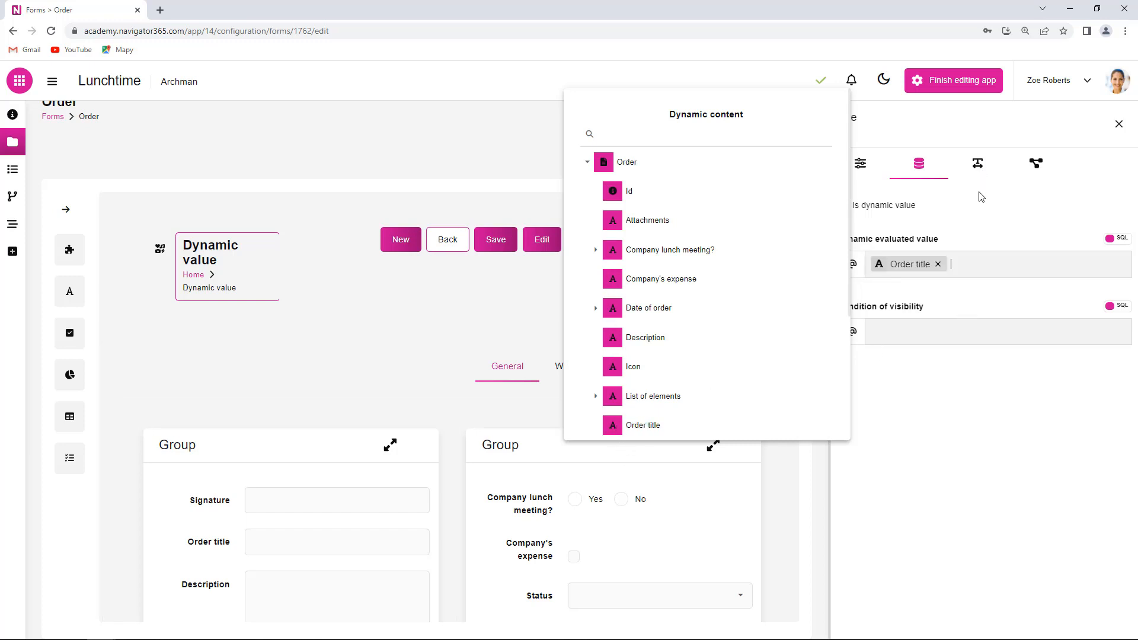
{"action": "left_click", "coordinate": [981, 197]}
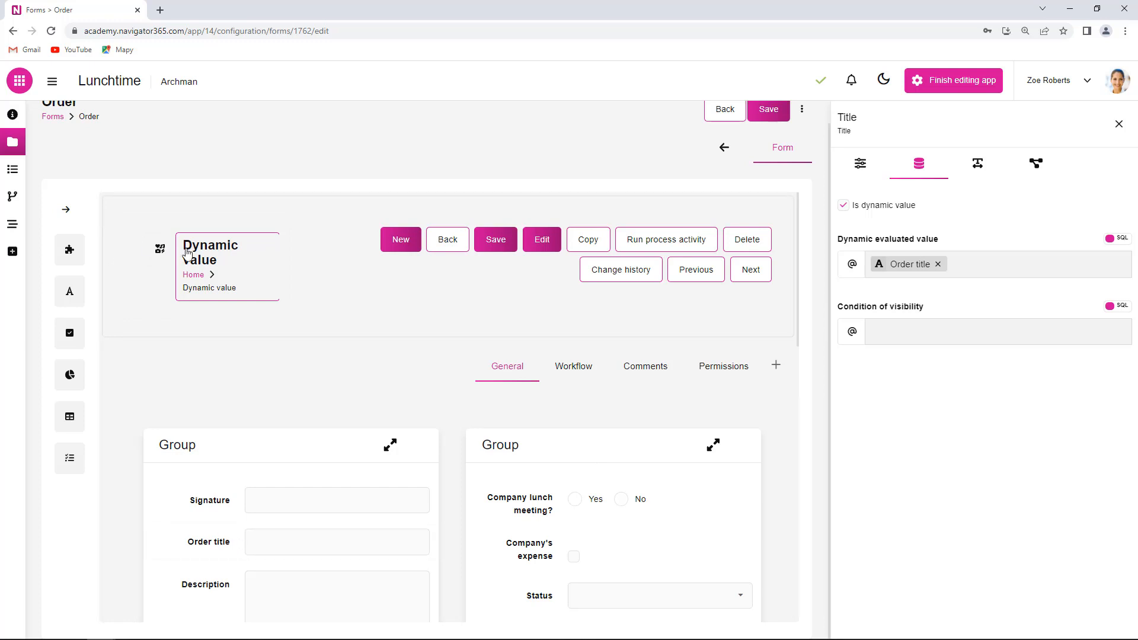
{"action": "left_click", "coordinate": [769, 110]}
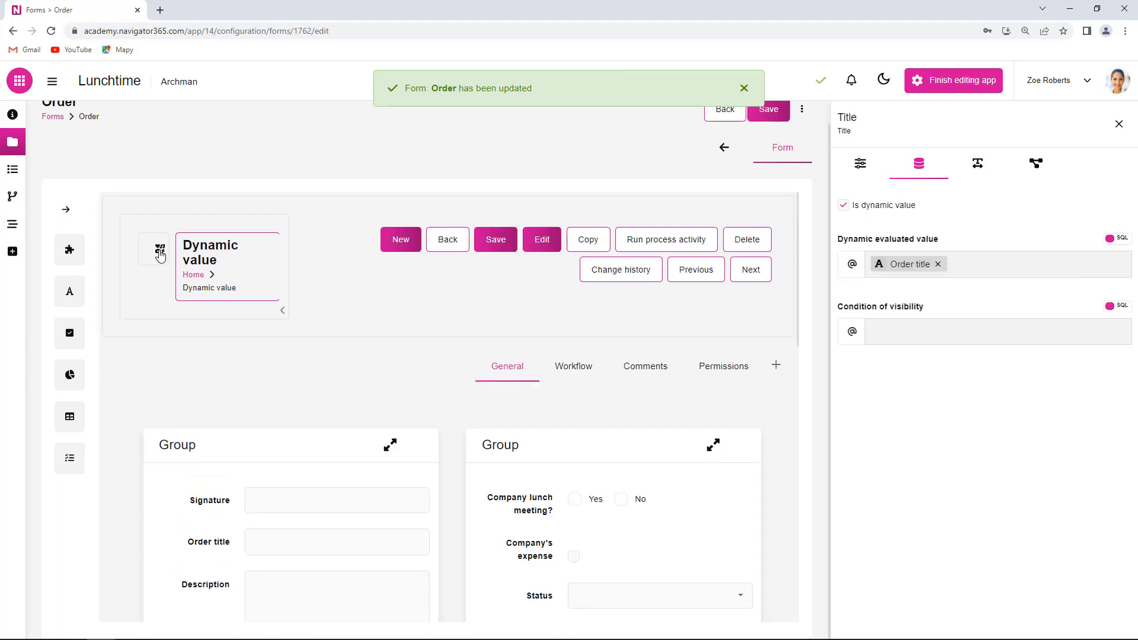
- Find the cart icons for the header's Icon element and choose shopping-cart
{"action": "left_click", "coordinate": [160, 252]}
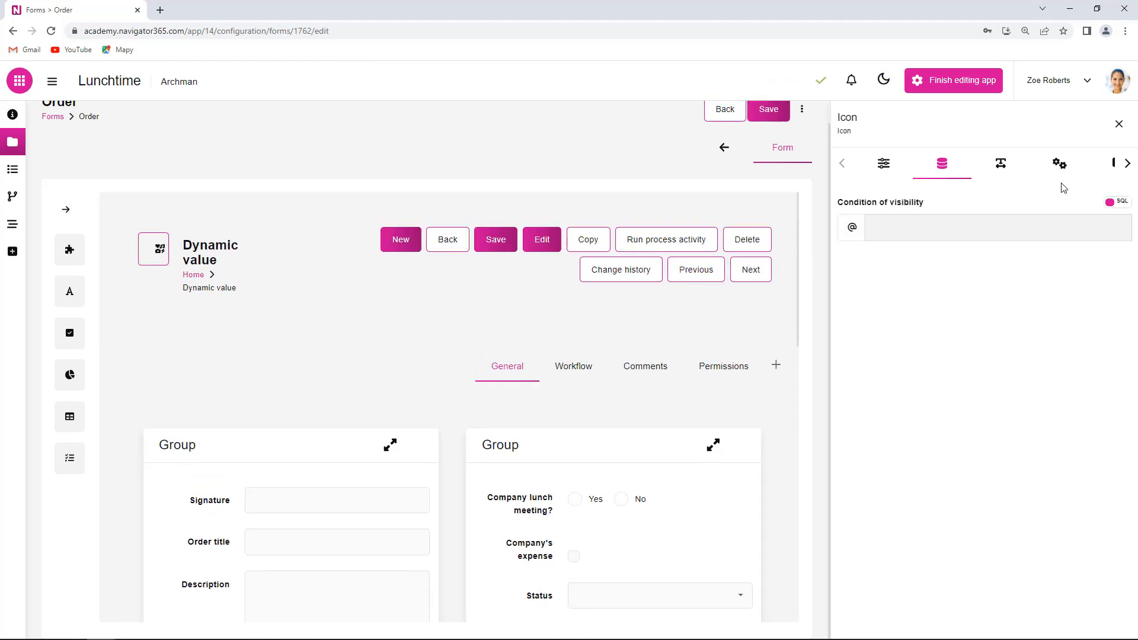
{"action": "left_click", "coordinate": [1061, 164]}
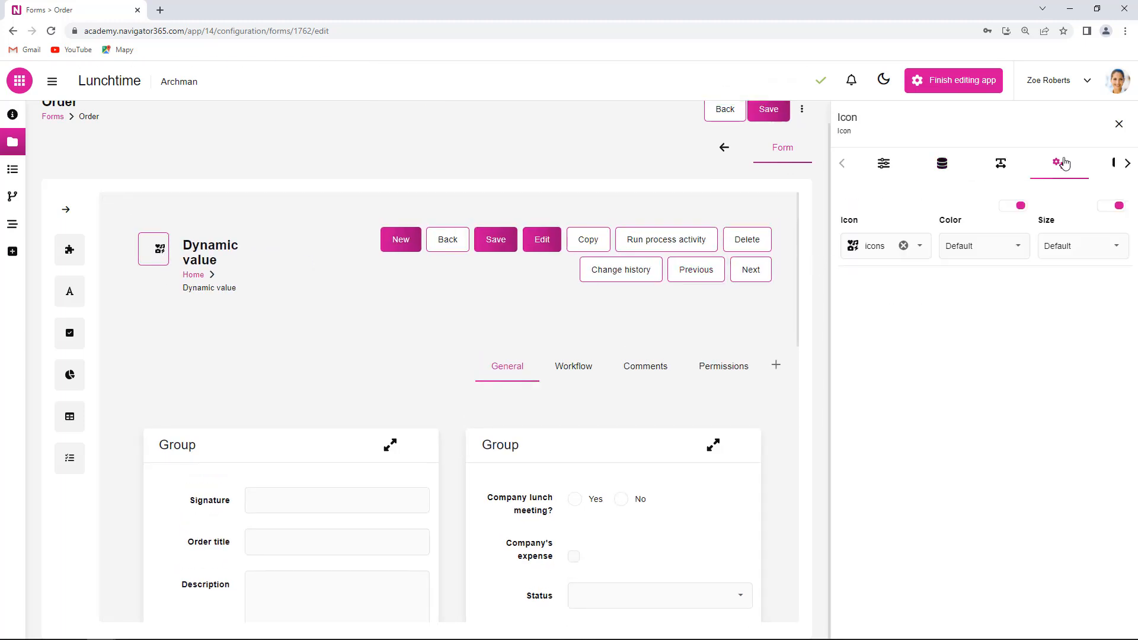
{"action": "left_click", "coordinate": [888, 245]}
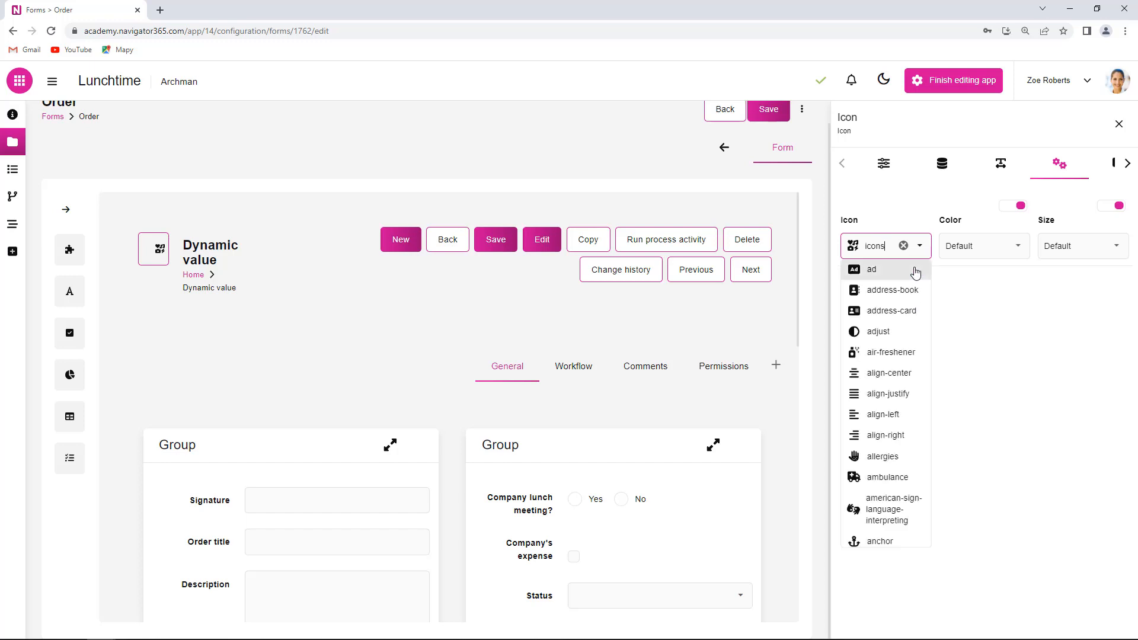
{"action": "scroll", "coordinate": [895, 358], "scroll_direction": "down", "scroll_amount": 5}
{"action": "scroll", "coordinate": [894, 361], "scroll_direction": "down", "scroll_amount": 3}
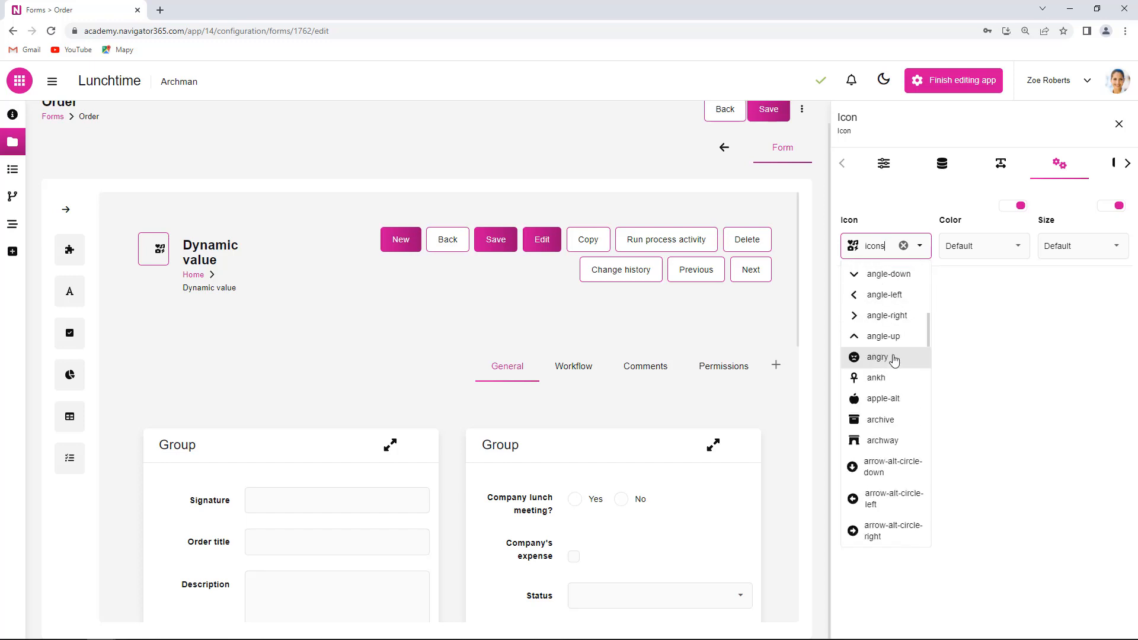
{"action": "scroll", "coordinate": [895, 363], "scroll_direction": "up", "scroll_amount": 6}
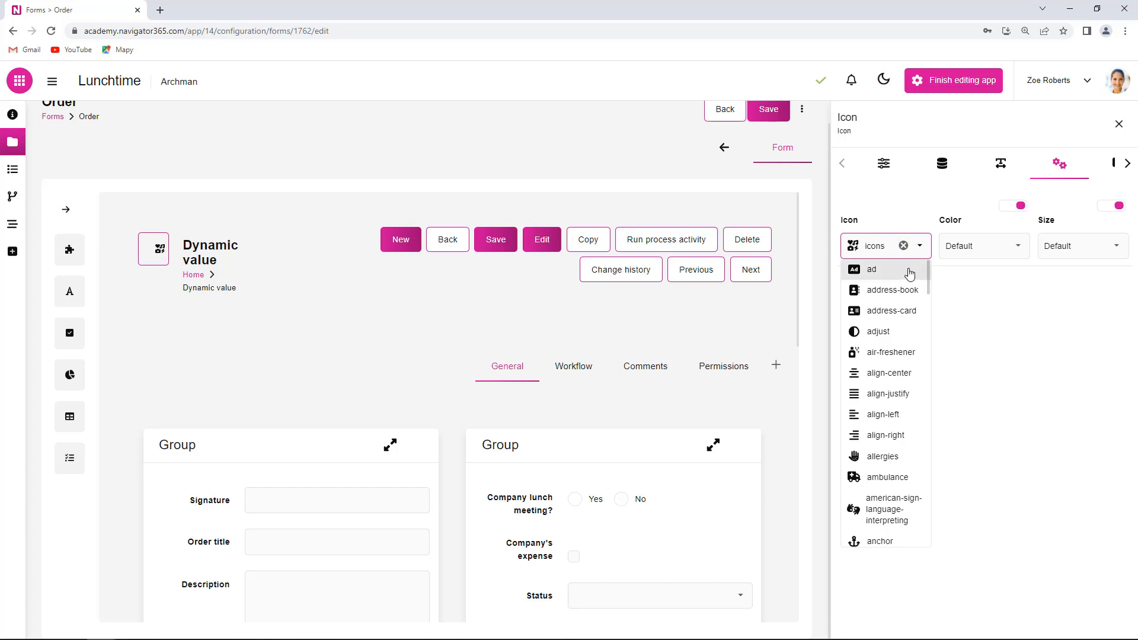
{"action": "left_click", "coordinate": [887, 245]}
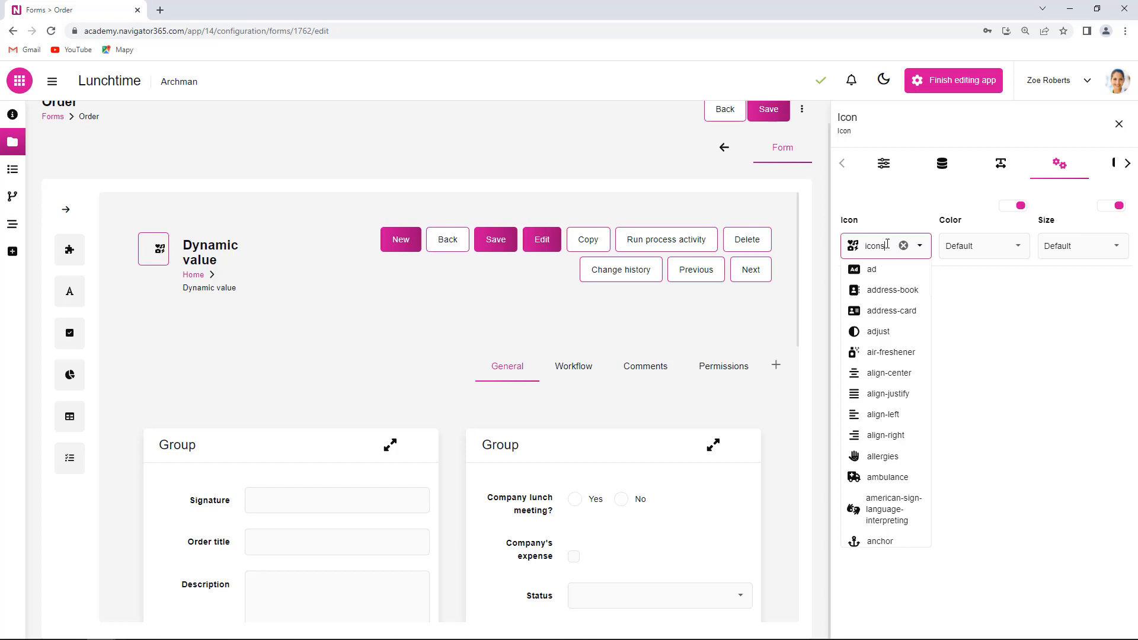
{"action": "key", "text": "BackSpace"}
{"action": "type", "text": "cart"}
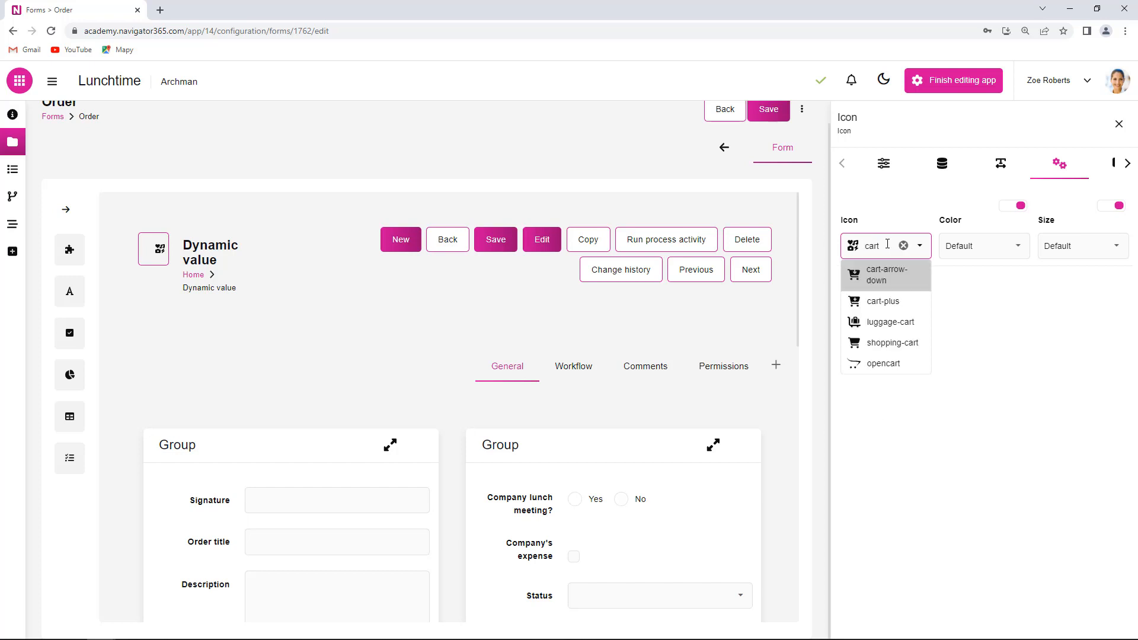
{"action": "left_click", "coordinate": [898, 344]}
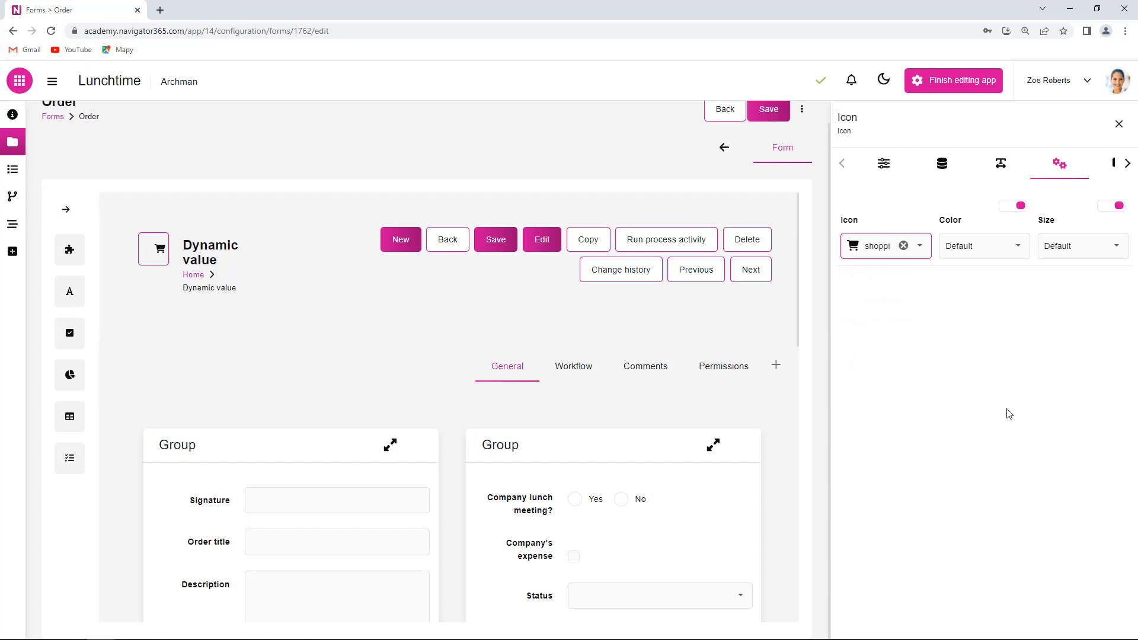
- Try the Primary and Success colors on the cart icon, then return it to Default
{"action": "left_click", "coordinate": [1020, 252]}
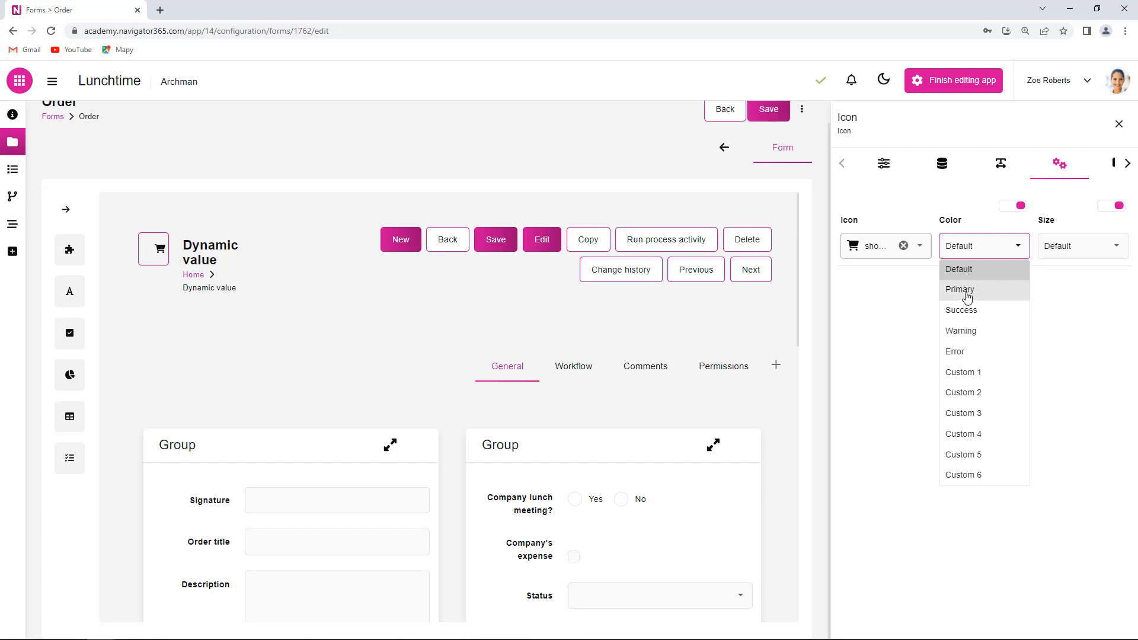
{"action": "left_click", "coordinate": [967, 297]}
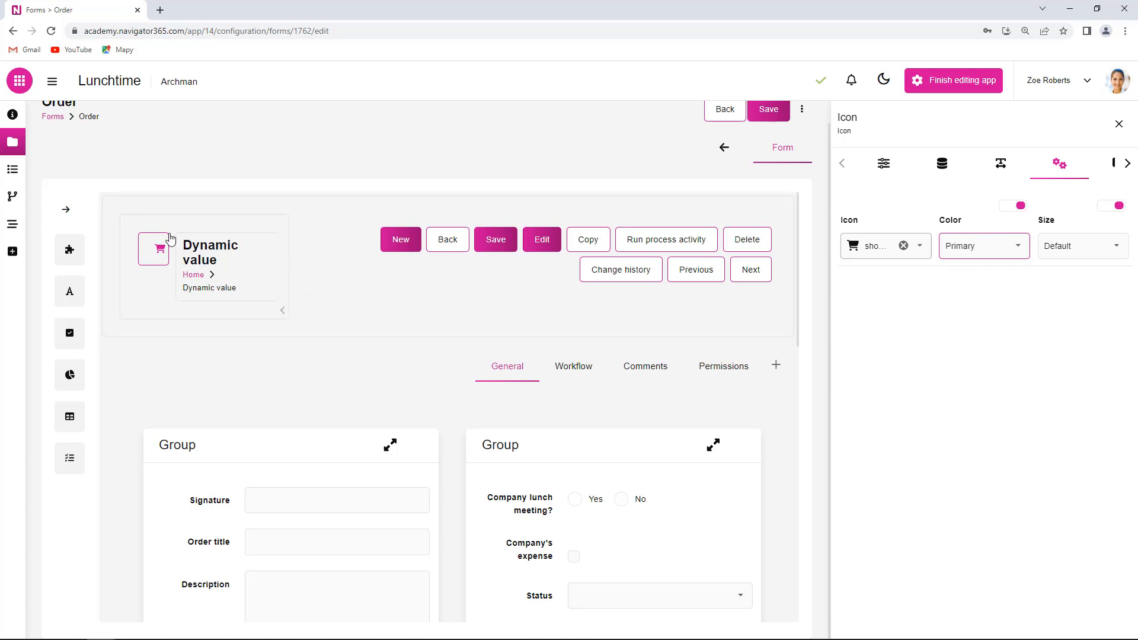
{"action": "left_click", "coordinate": [1021, 249]}
{"action": "left_click", "coordinate": [968, 310]}
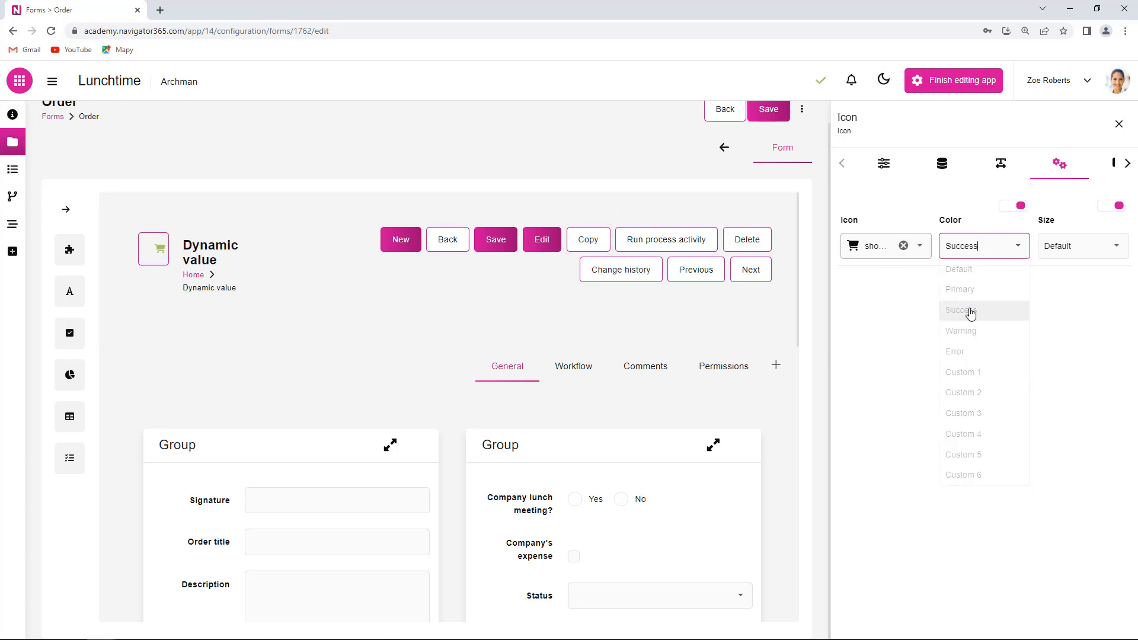
{"action": "left_click", "coordinate": [1023, 250]}
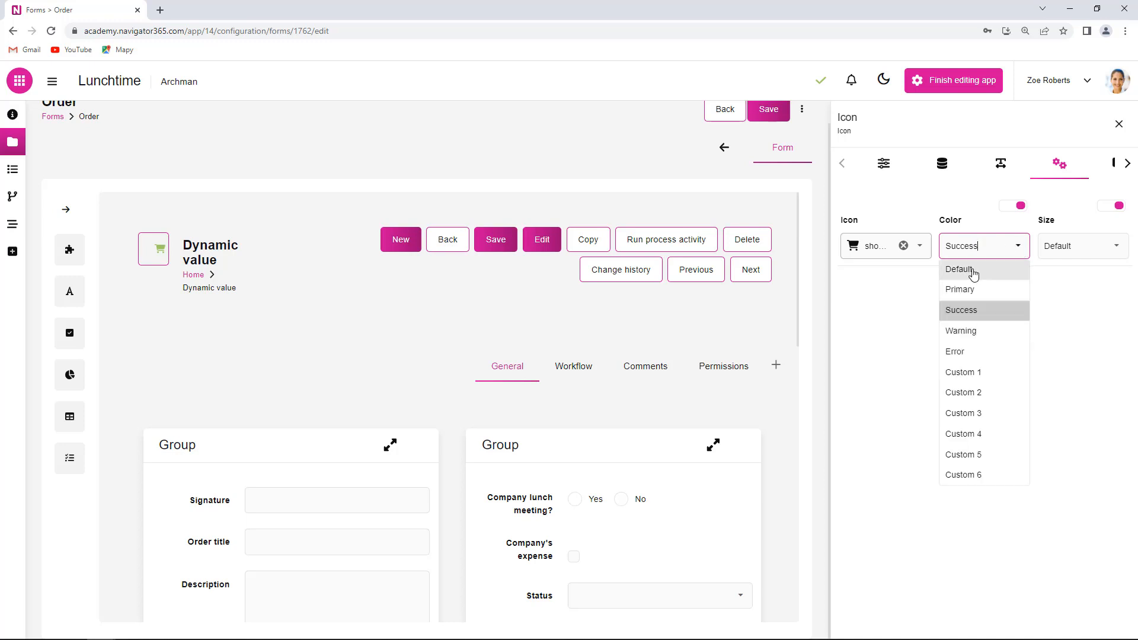
{"action": "left_click", "coordinate": [970, 271]}
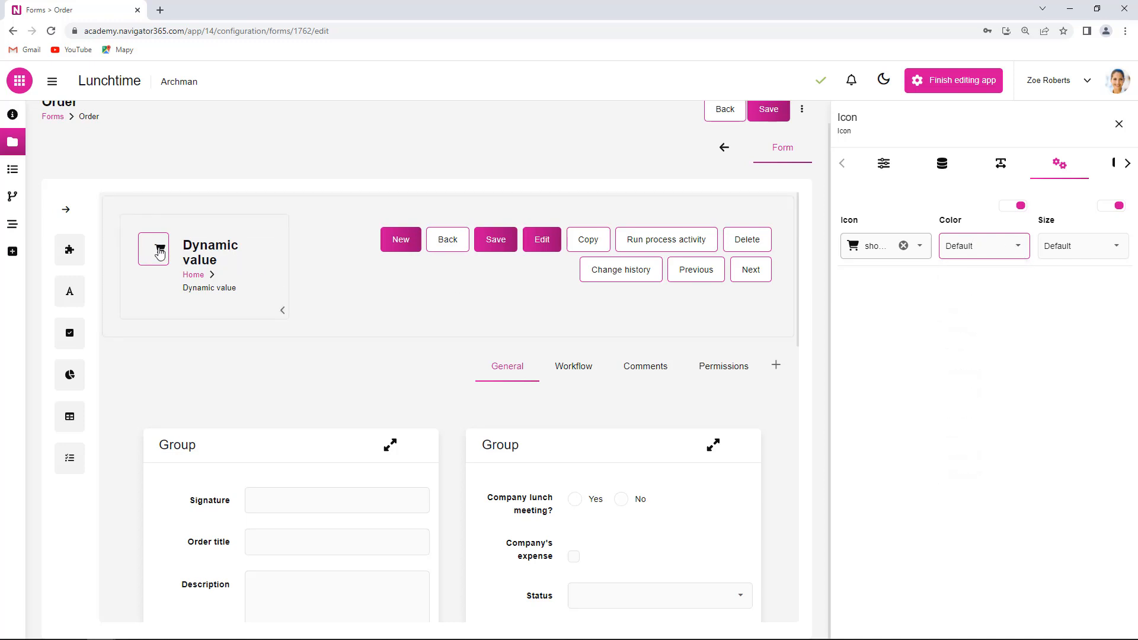
- Try the custom color #eb1515 on the cart icon, then switch back to the predefined colors
{"action": "left_click", "coordinate": [1013, 206]}
{"action": "left_click", "coordinate": [1018, 249]}
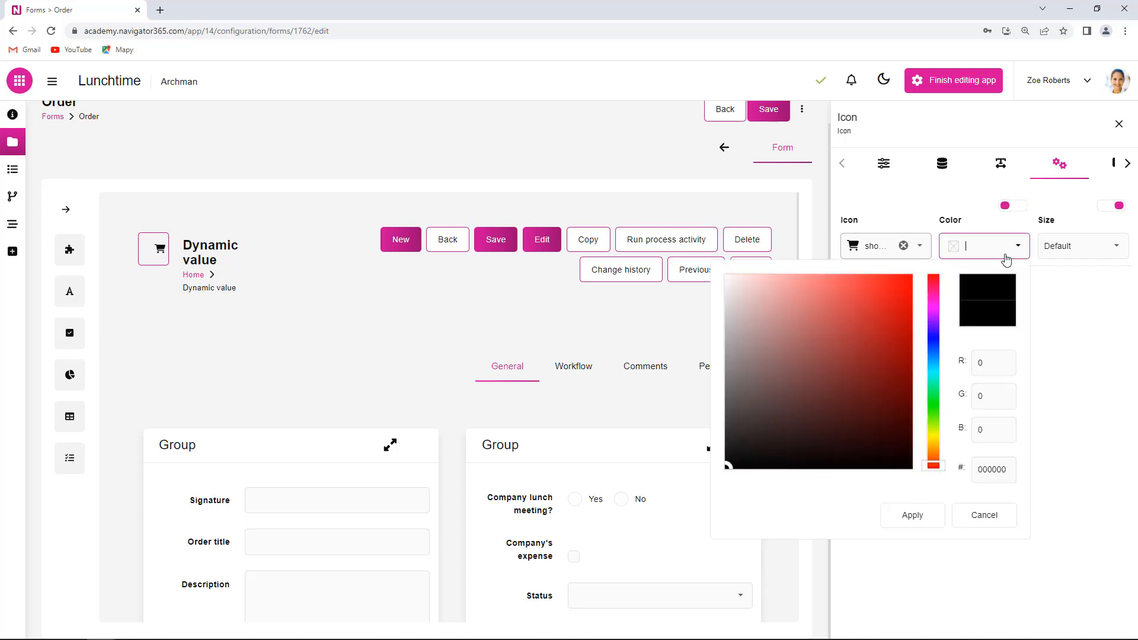
{"action": "left_click", "coordinate": [895, 291]}
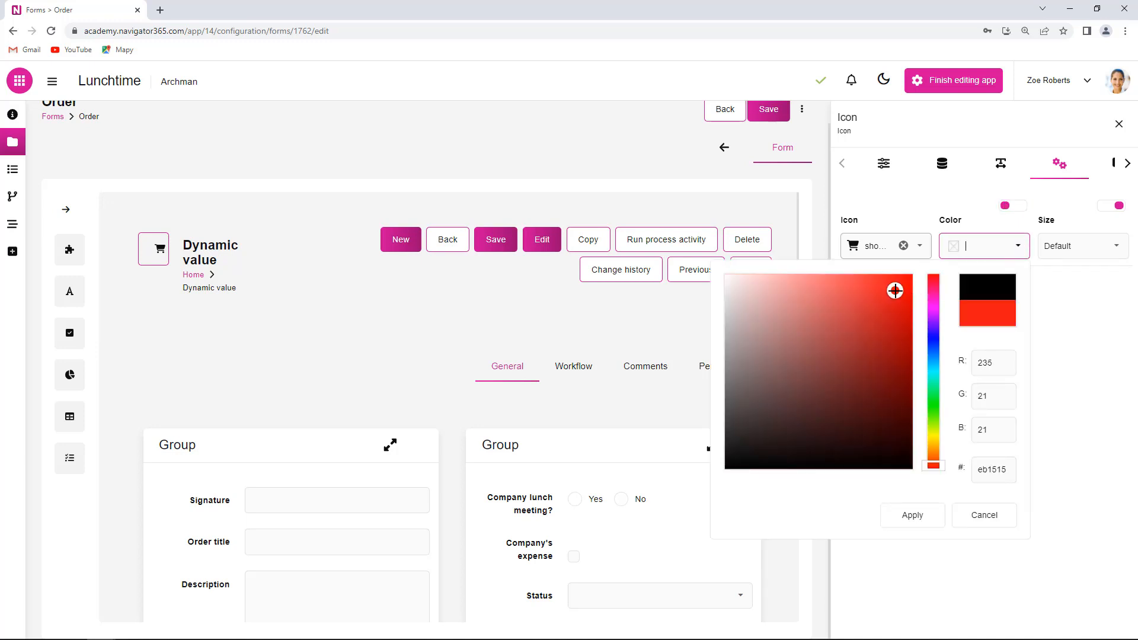
{"action": "left_click", "coordinate": [919, 517]}
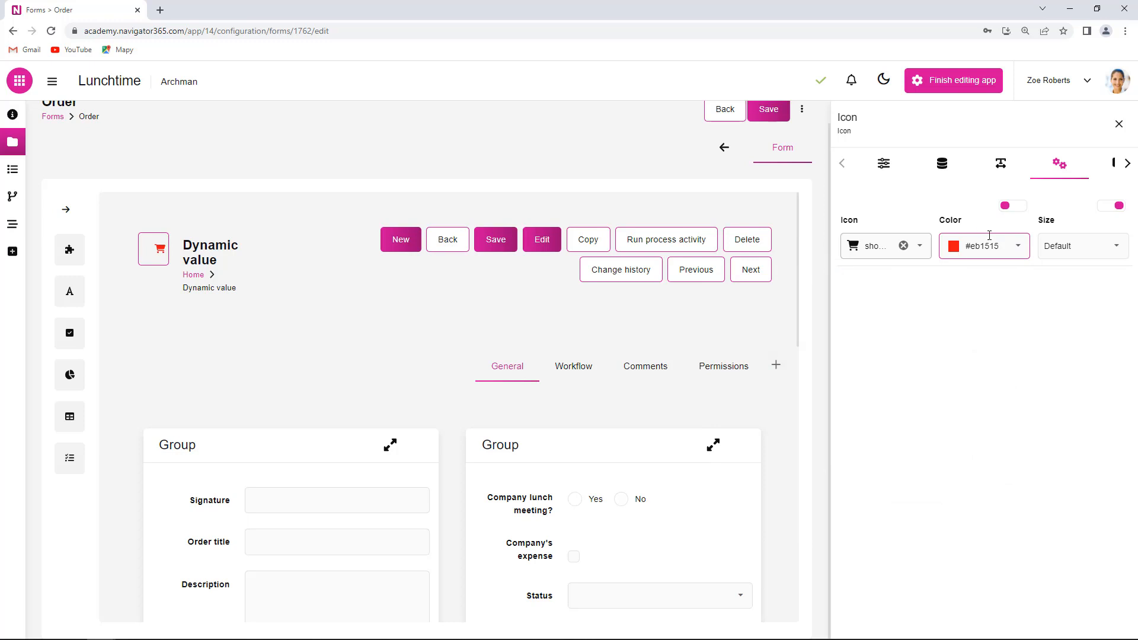
{"action": "left_click", "coordinate": [1014, 206]}
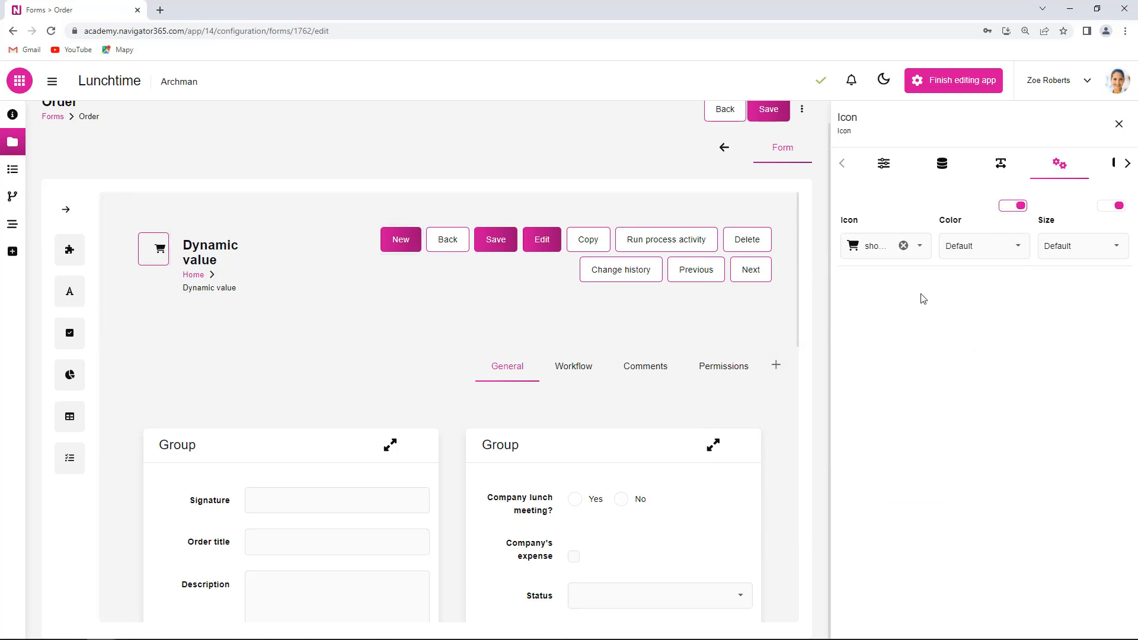
- Set the cart icon's size to 2x and save the form
{"action": "left_click", "coordinate": [1117, 246]}
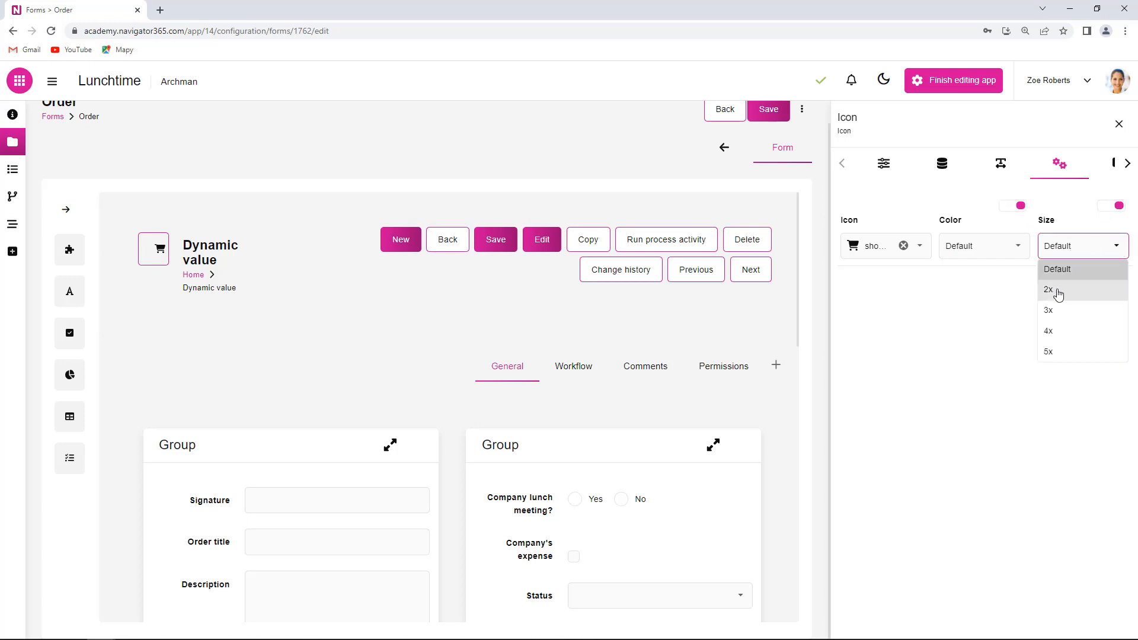
{"action": "left_click", "coordinate": [1058, 291]}
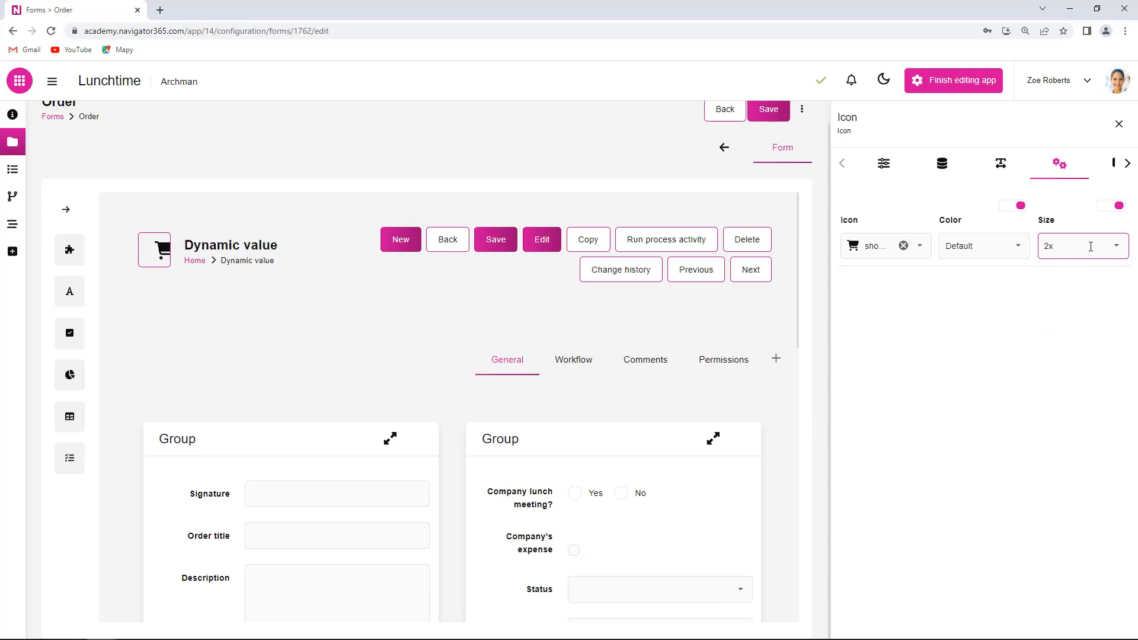
{"action": "left_click", "coordinate": [1116, 246]}
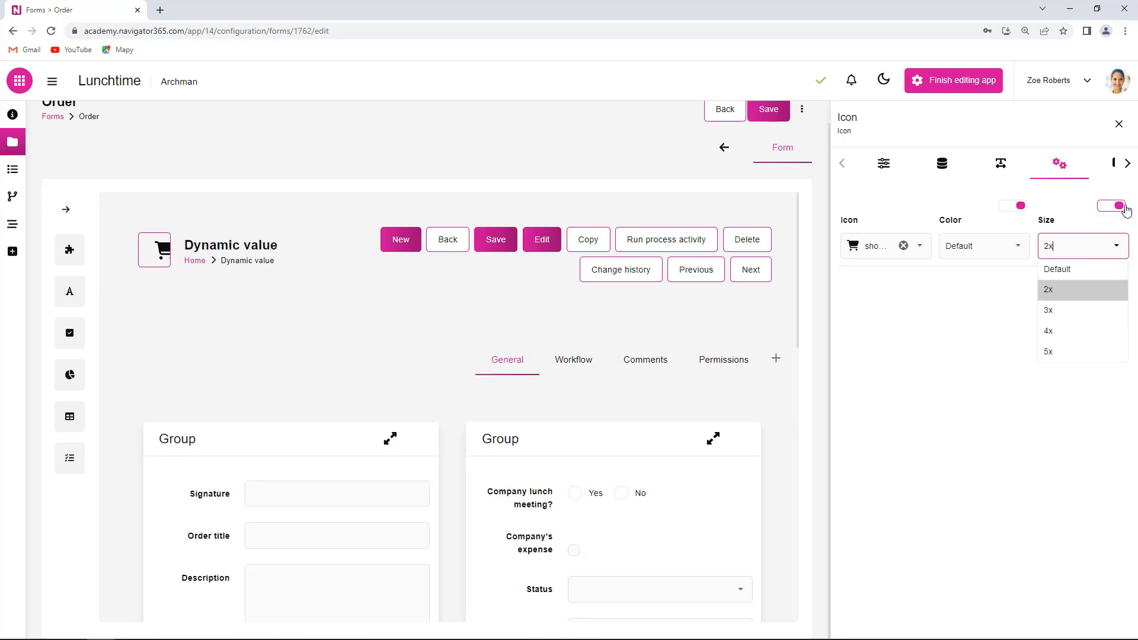
{"action": "left_click", "coordinate": [1114, 206]}
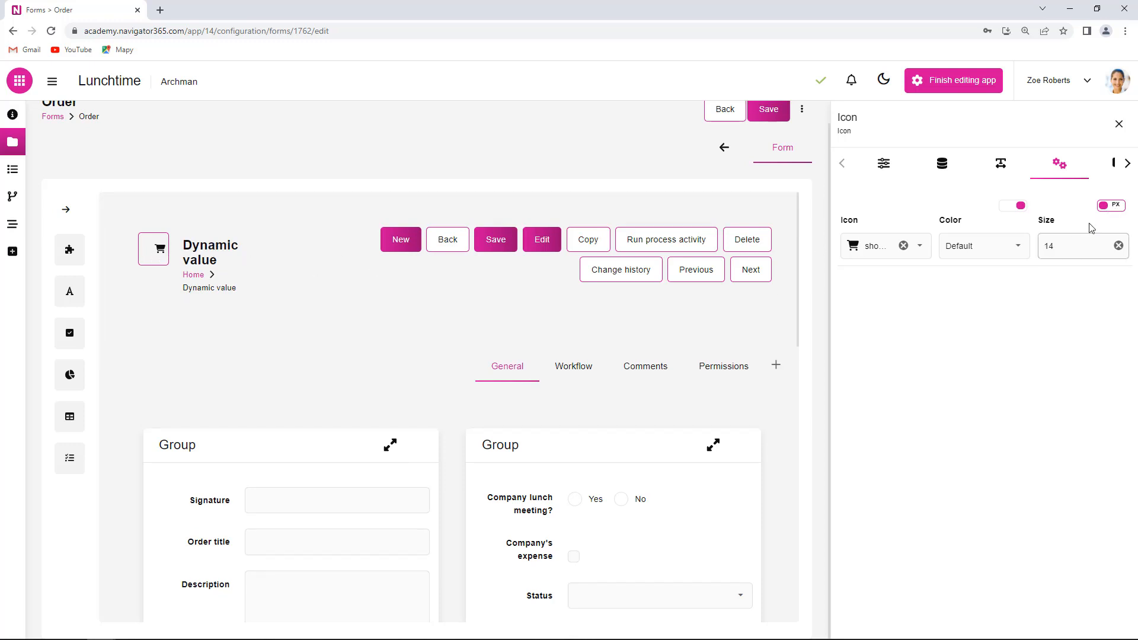
{"action": "left_click", "coordinate": [1113, 206]}
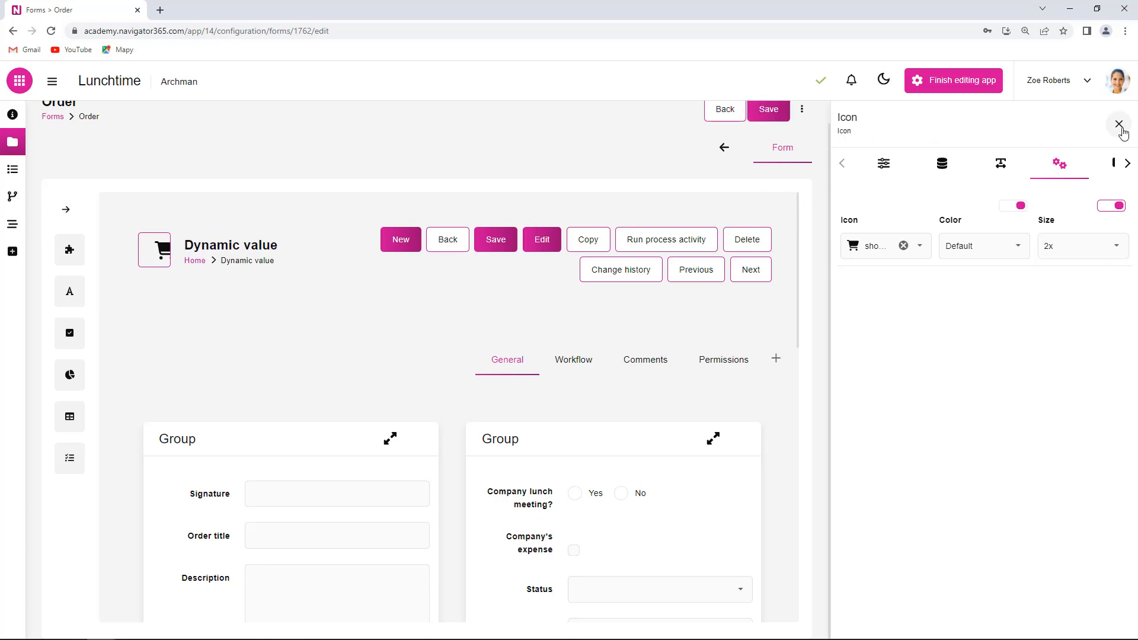
{"action": "left_click", "coordinate": [1118, 124]}
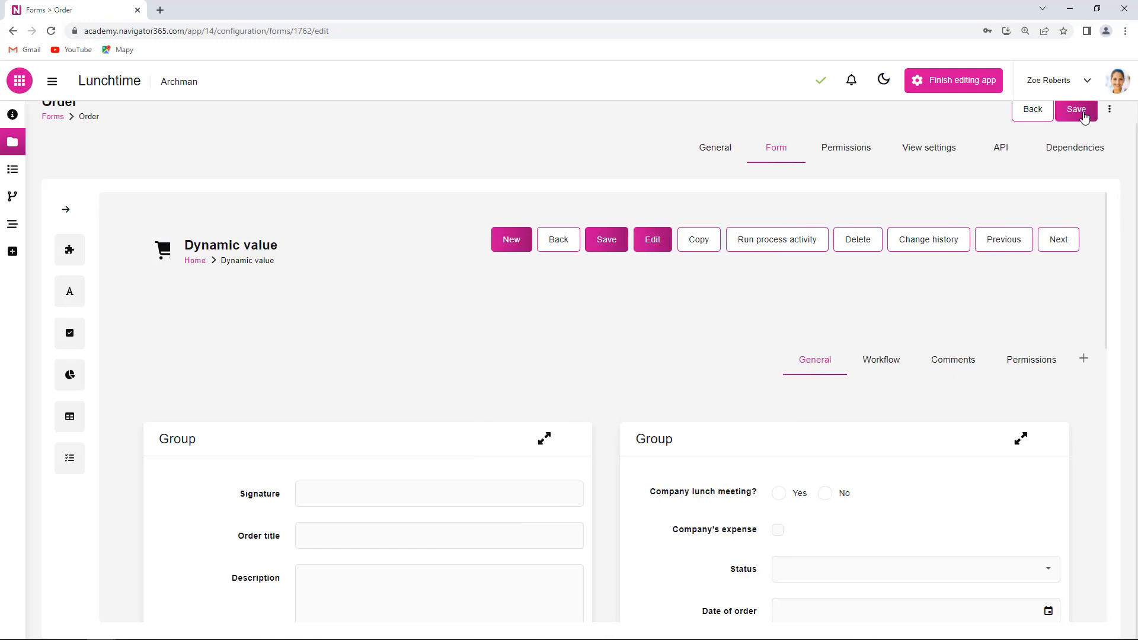
{"action": "left_click", "coordinate": [1076, 109]}
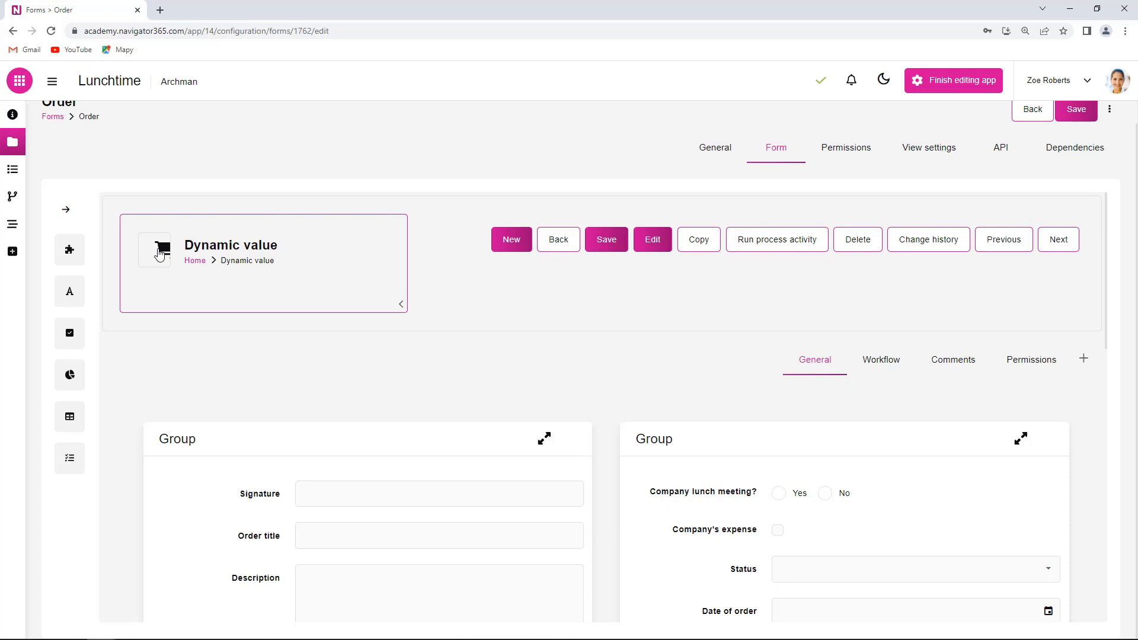
- Set the header Icon's fixed control width to 80 px and save the form
{"action": "left_click", "coordinate": [159, 255]}
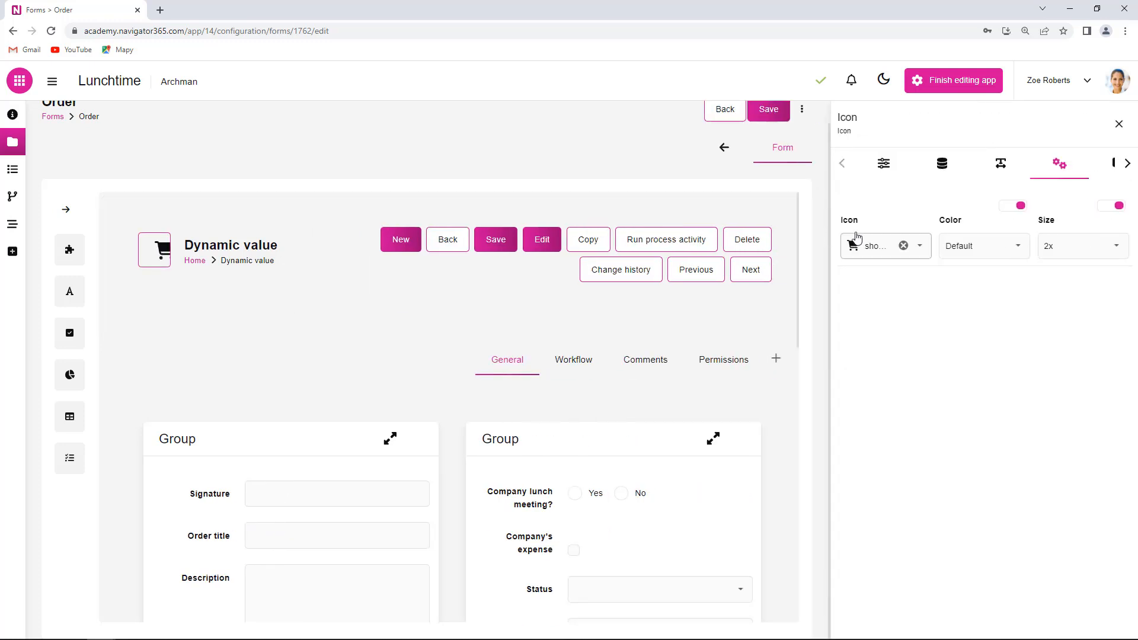
{"action": "left_click", "coordinate": [1003, 165]}
{"action": "left_click", "coordinate": [1090, 314]}
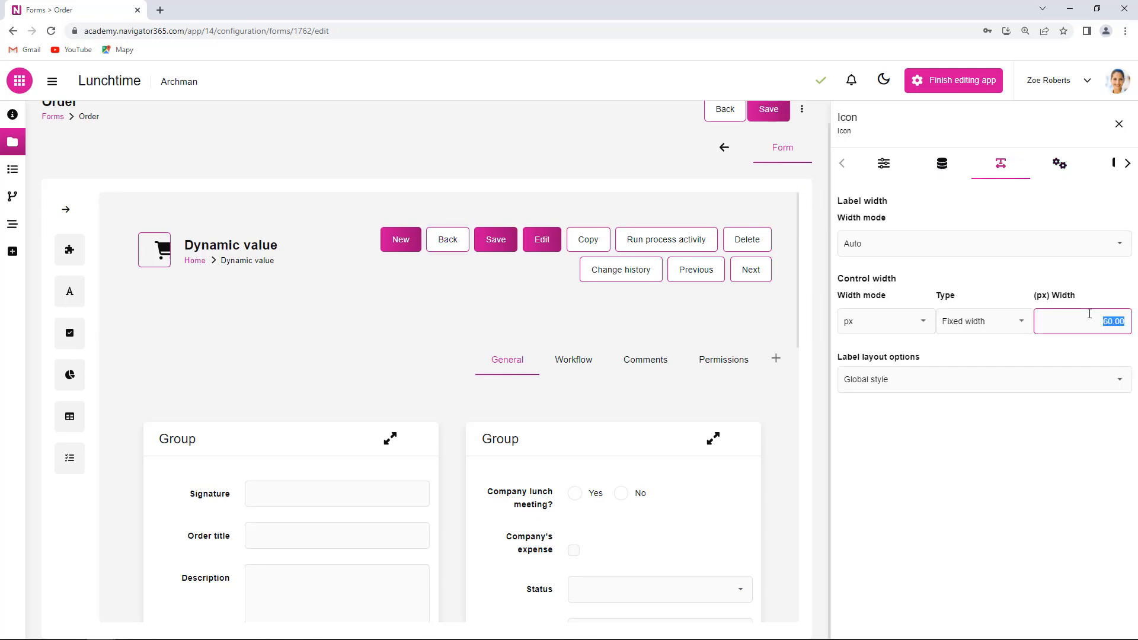
{"action": "type", "text": "80"}
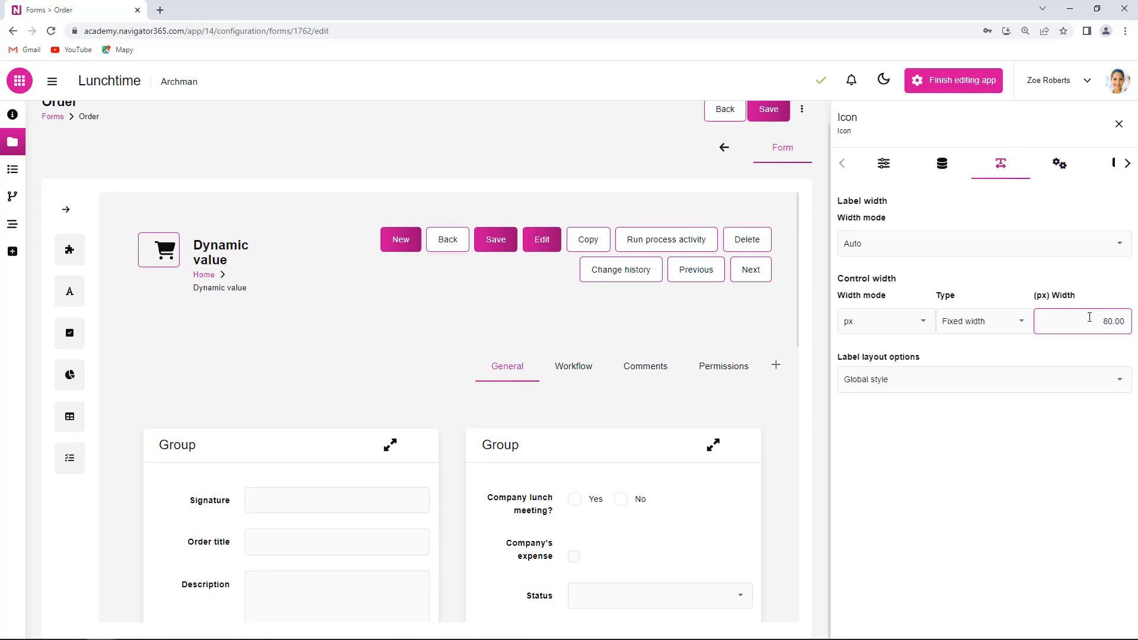
{"action": "left_click", "coordinate": [768, 111]}
{"action": "mouse_move", "coordinate": [23, 200]}
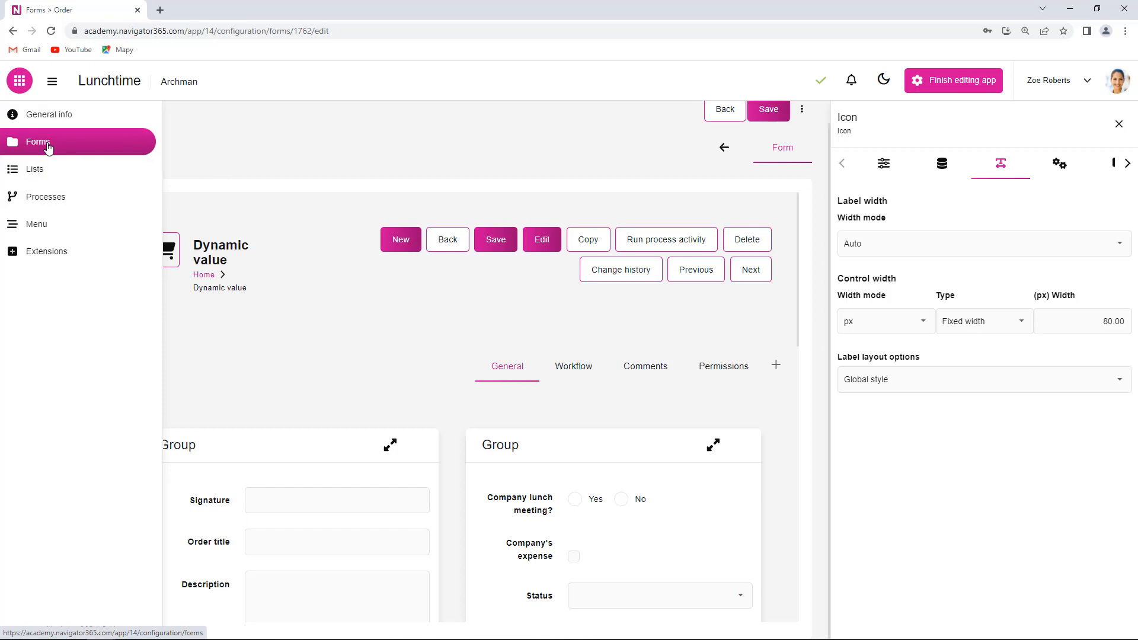
- Open a new blank record of the Order form from the app's list of forms
{"action": "left_click", "coordinate": [49, 147]}
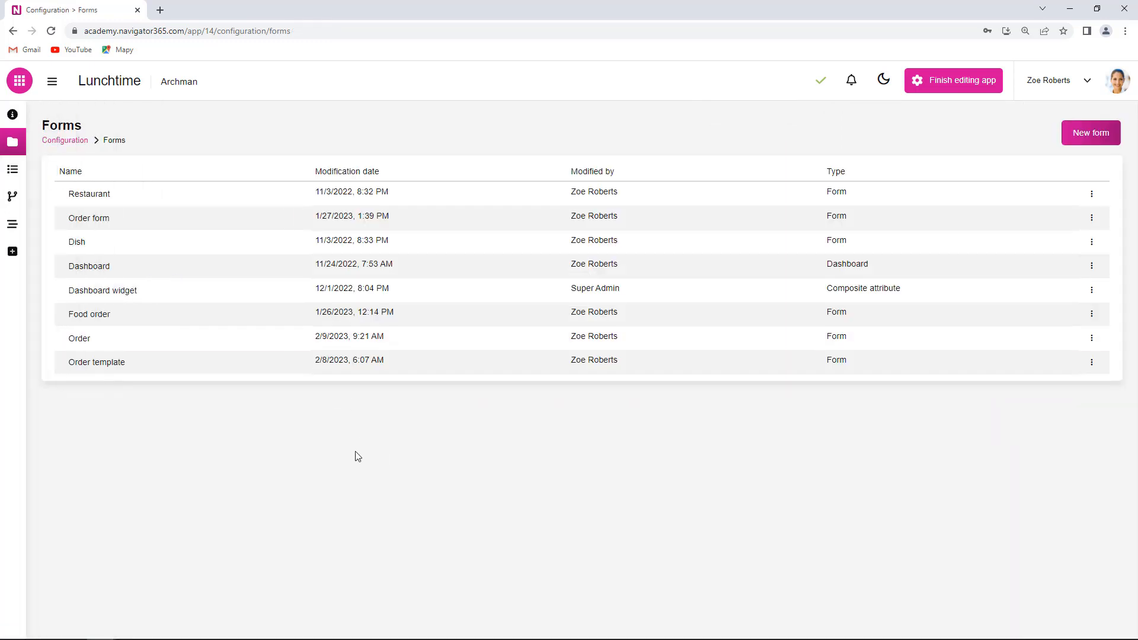
{"action": "left_click", "coordinate": [1092, 338]}
{"action": "left_click", "coordinate": [1025, 384]}
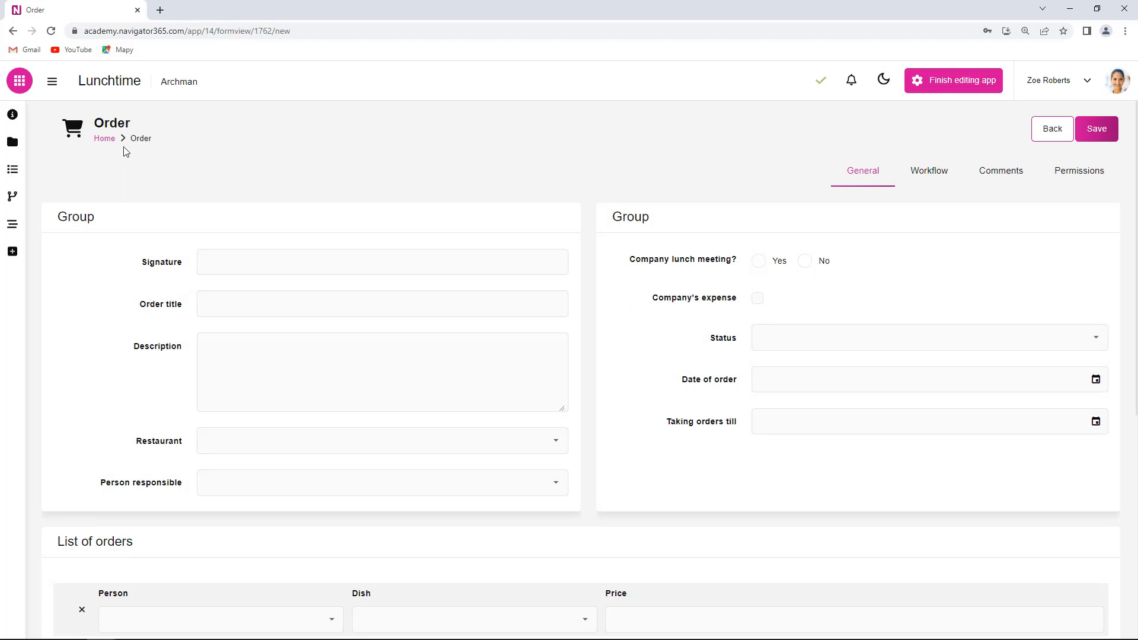
- Enter "Marketing lunch at 1PM" as the order title, choose Crazy Forks as the restaurant and save the order
{"action": "left_click", "coordinate": [250, 303]}
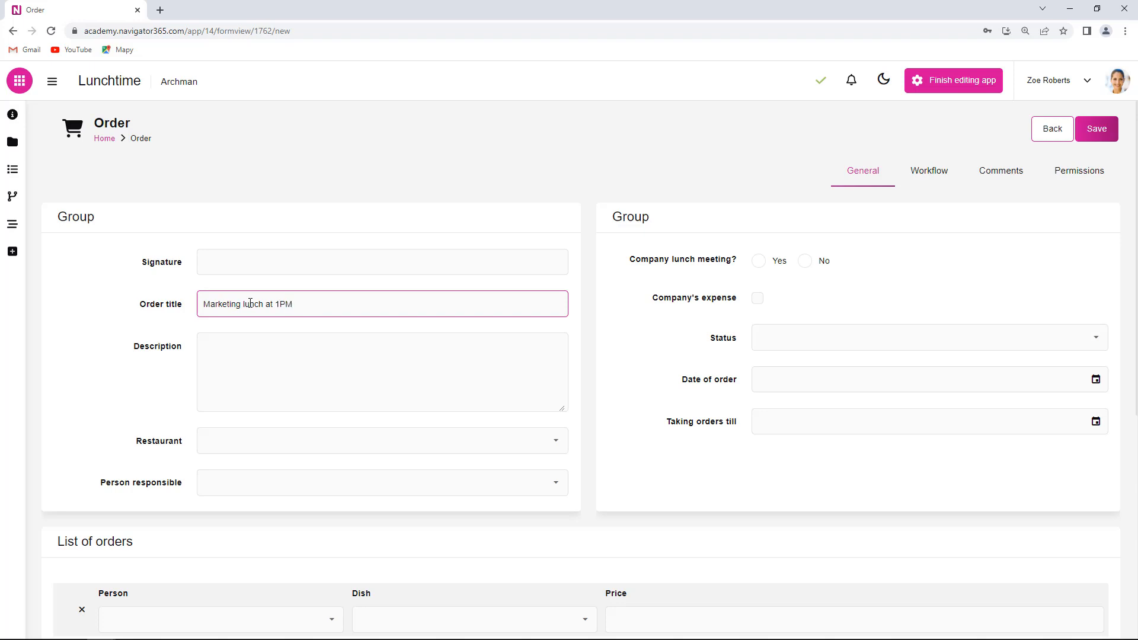
{"action": "left_click", "coordinate": [557, 446]}
{"action": "left_click", "coordinate": [330, 466]}
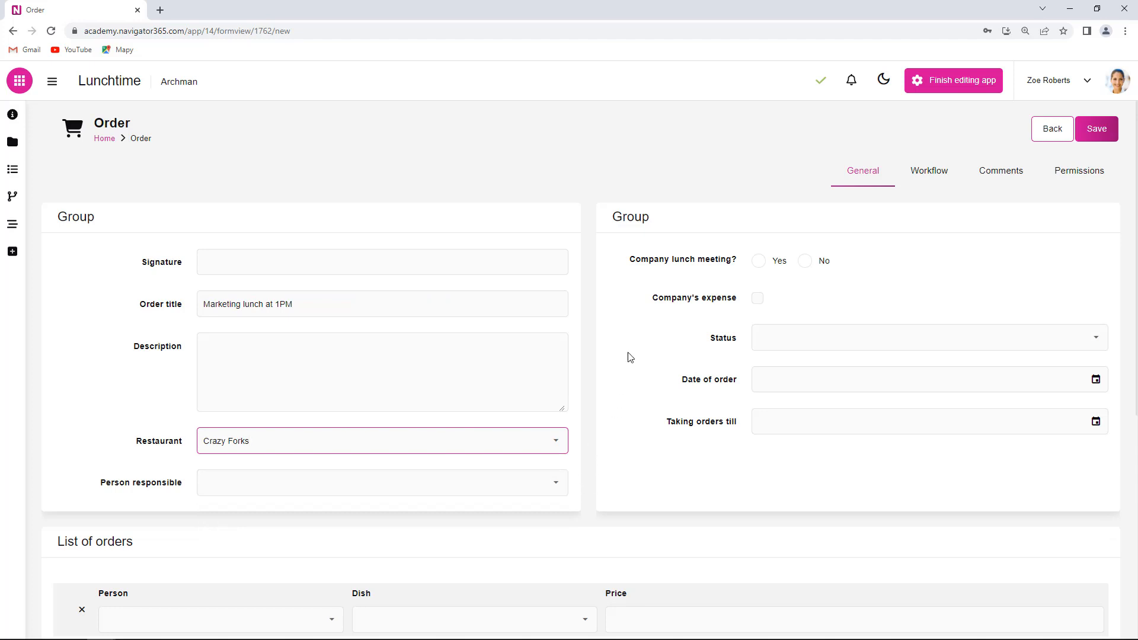
{"action": "left_click", "coordinate": [1115, 134]}
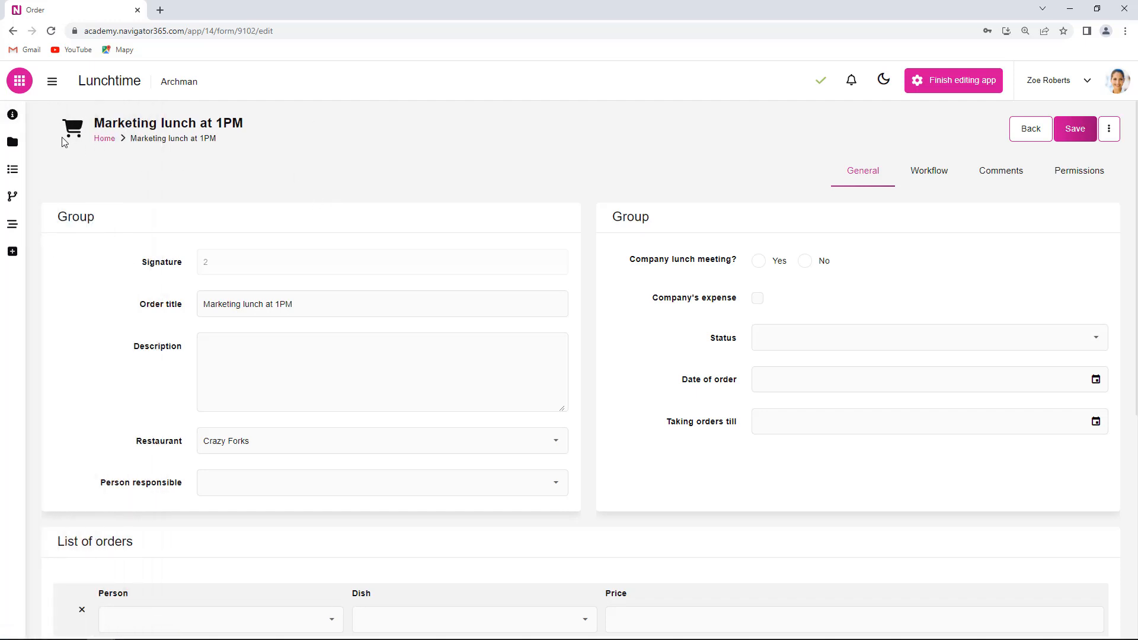
- Expand the side navigation, finish editing the Lunchtime app, and view its Orders list and Dashboard
{"action": "left_click", "coordinate": [53, 83]}
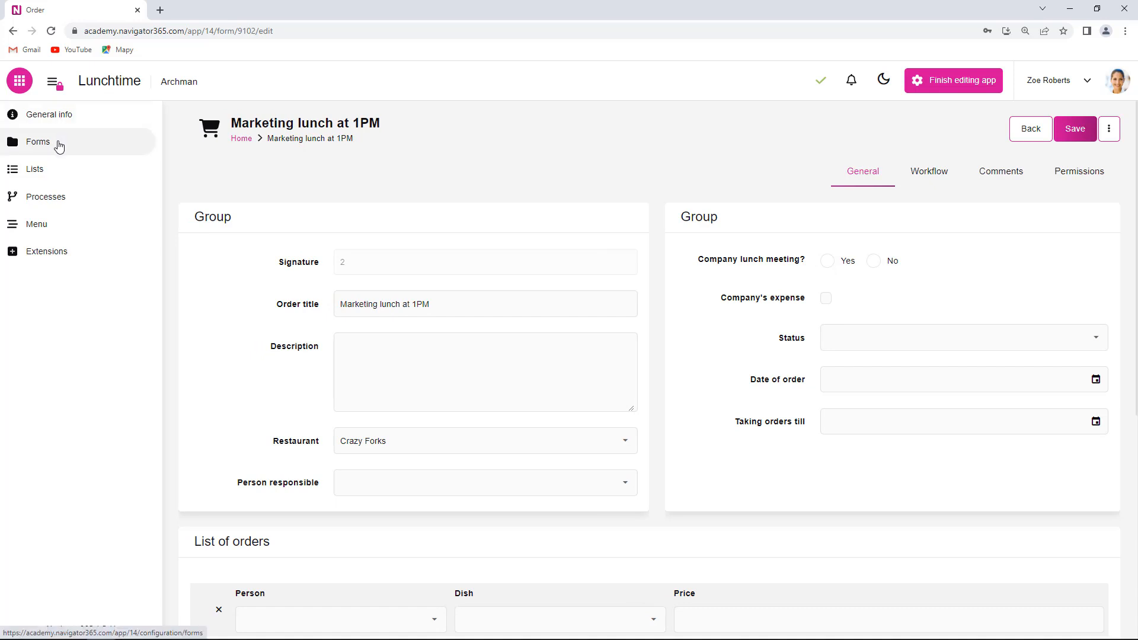
{"action": "left_click", "coordinate": [953, 81]}
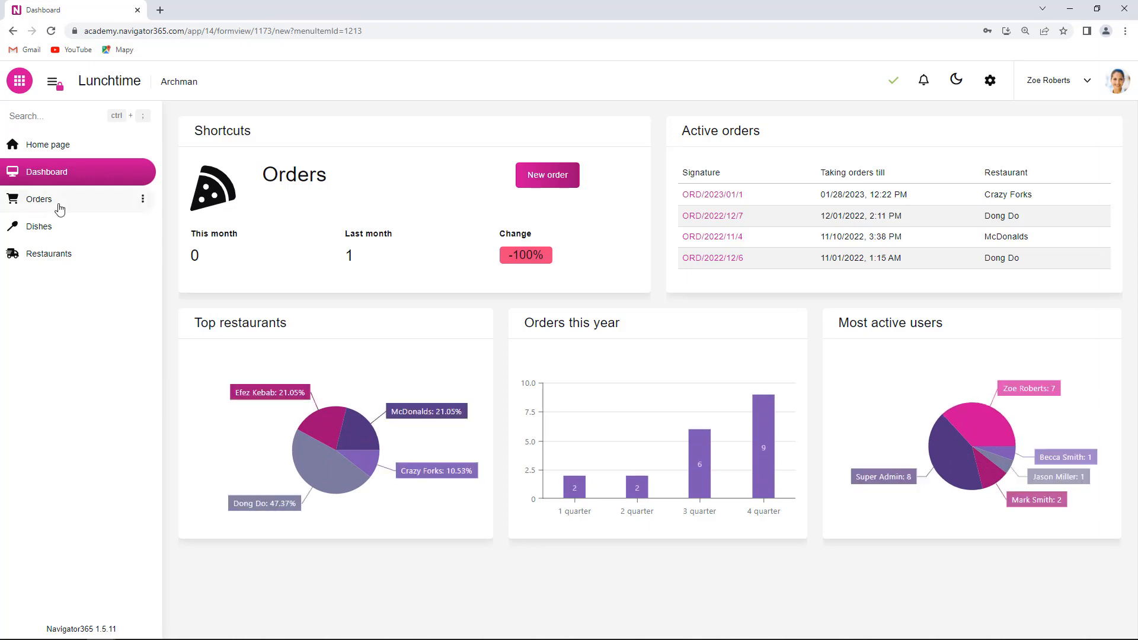
{"action": "left_click", "coordinate": [60, 205]}
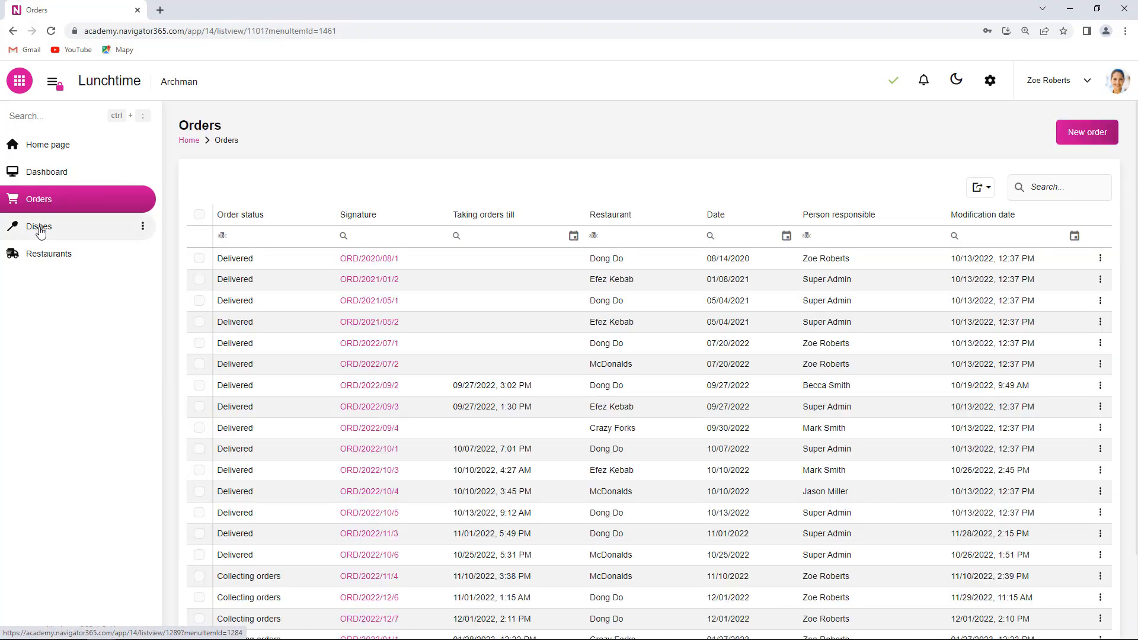
{"action": "left_click", "coordinate": [61, 171]}
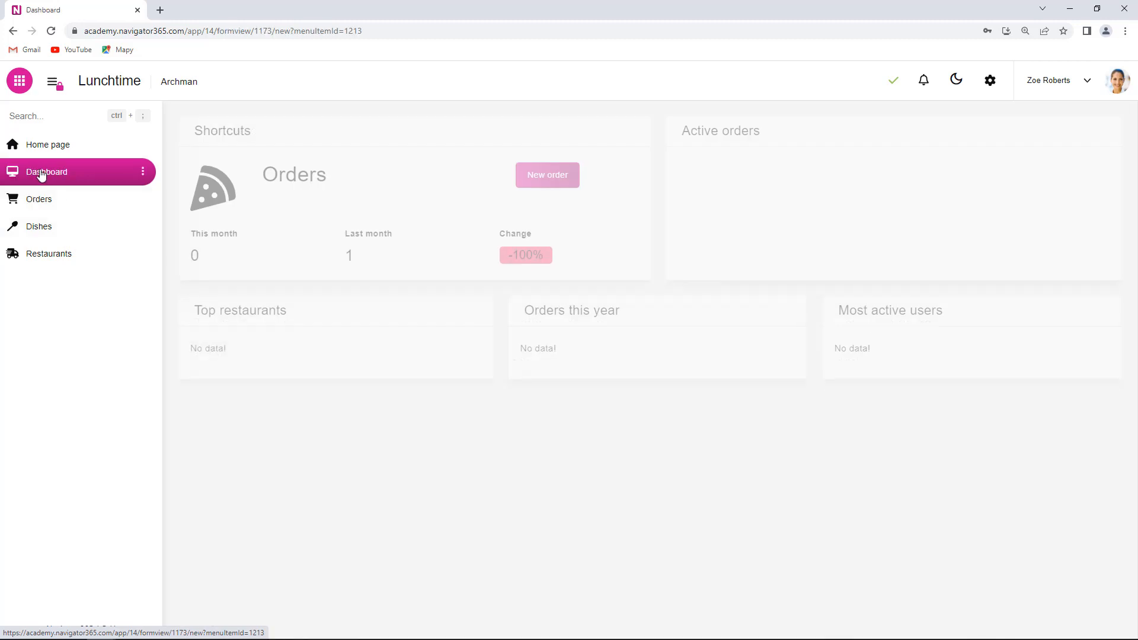
- Switch to the CRM application and look through its dashboard down to the recently updated documents and opportunities to contact today
{"action": "left_click", "coordinate": [19, 82]}
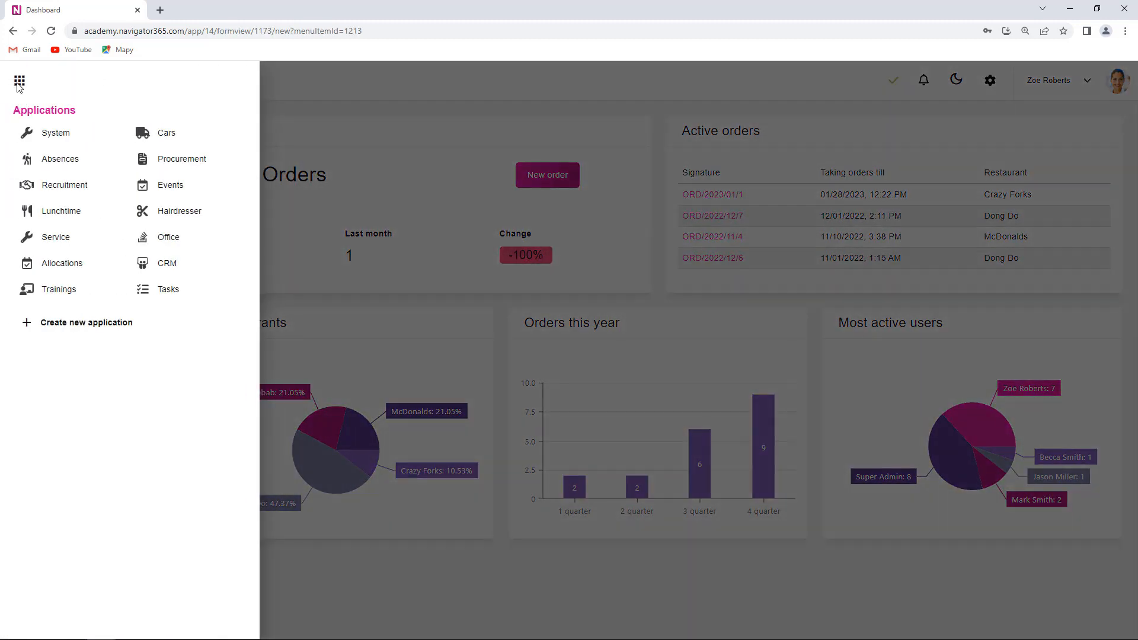
{"action": "left_click", "coordinate": [161, 262]}
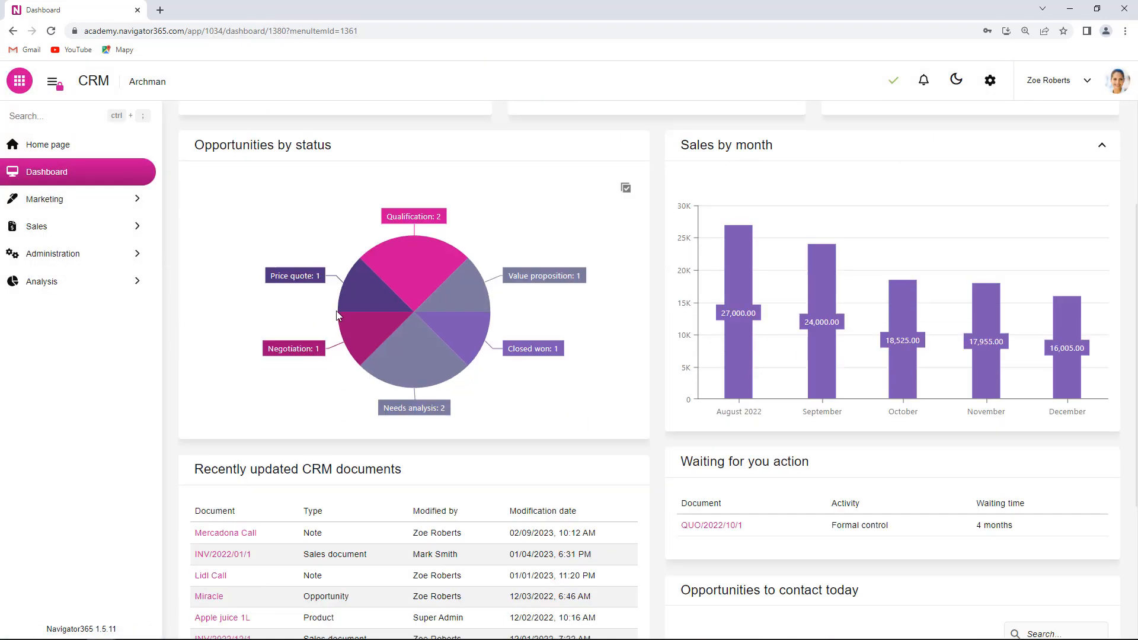
{"action": "scroll", "coordinate": [338, 310], "scroll_direction": "down", "scroll_amount": 4}
{"action": "scroll", "coordinate": [574, 391], "scroll_direction": "down", "scroll_amount": 3}
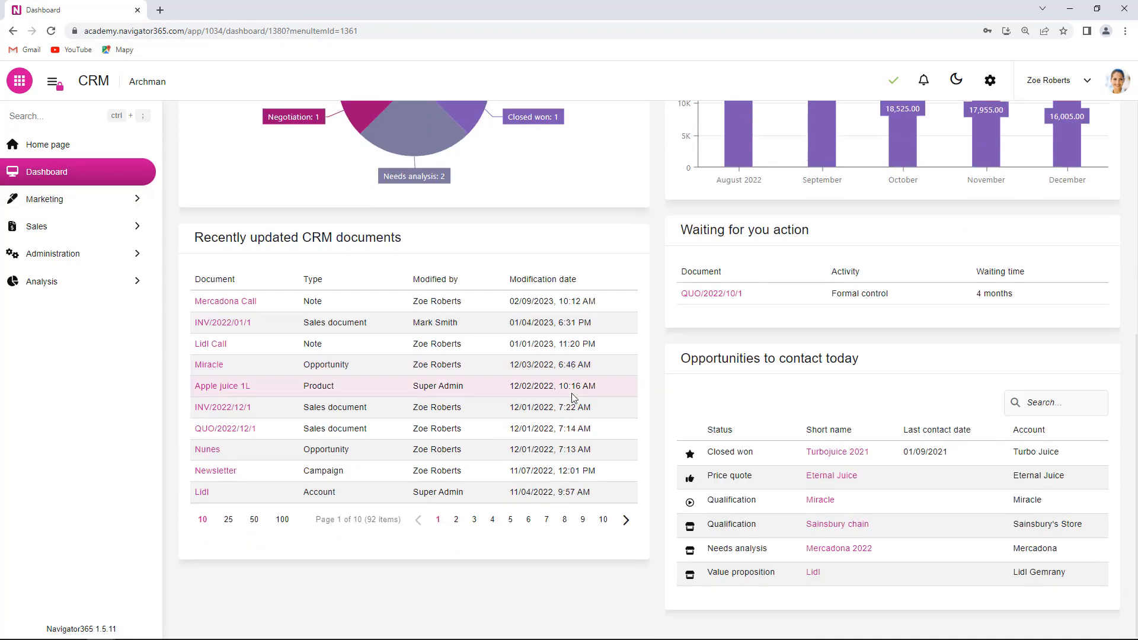